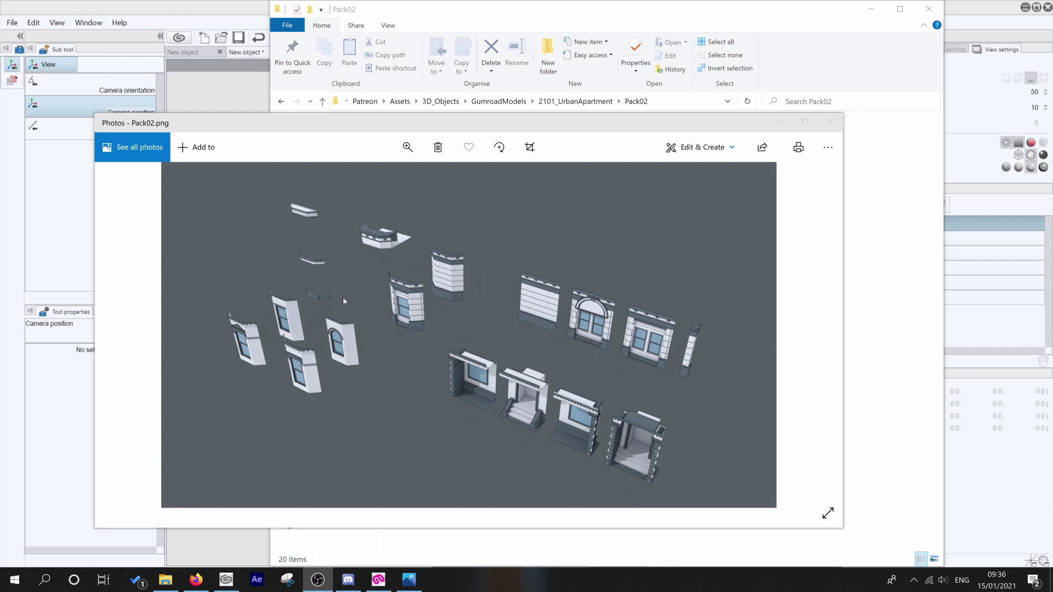
# - Open the Prefabs_Supp folder in Explorer to check its four UpperFloor FBX files
pyautogui.hotkey('alt', 'Tab')
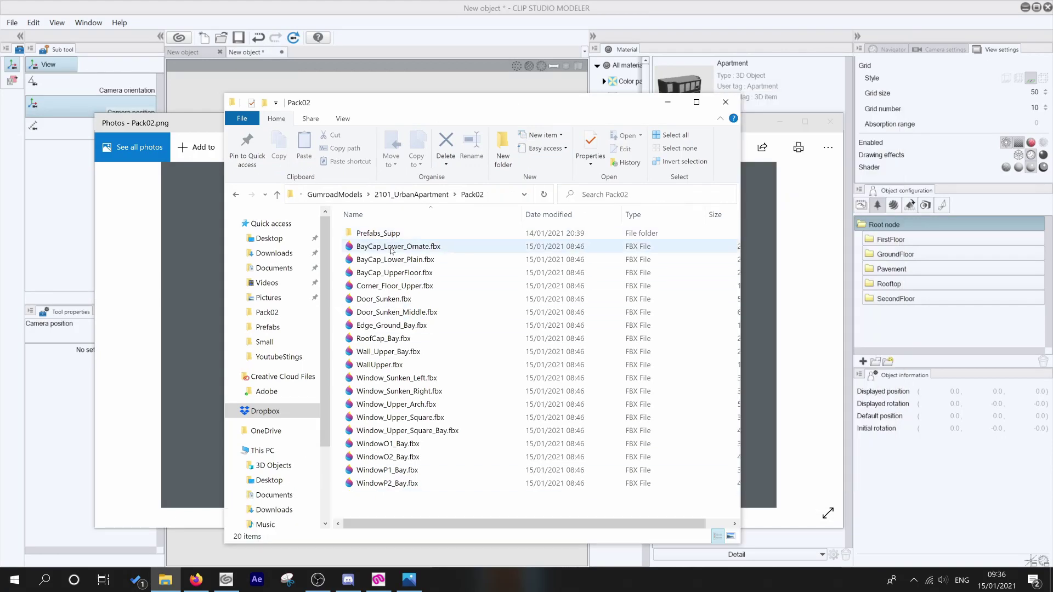
pyautogui.click(380, 233)
pyautogui.doubleClick(380, 233)
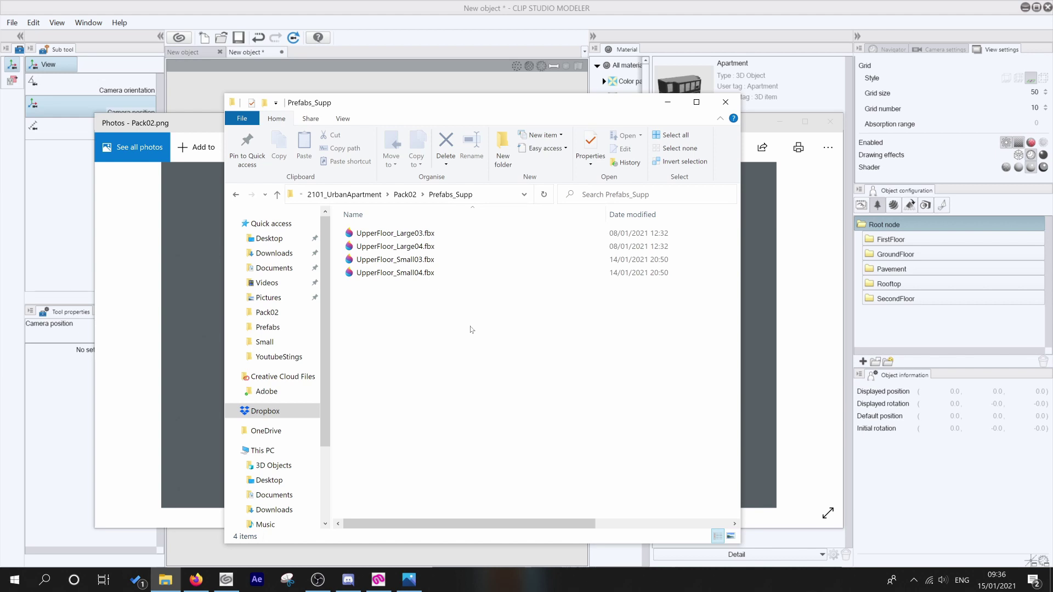
# - Close the preview and folder windows, then collapse the material browser to enlarge the 3D view
pyautogui.click(831, 122)
pyautogui.click(725, 102)
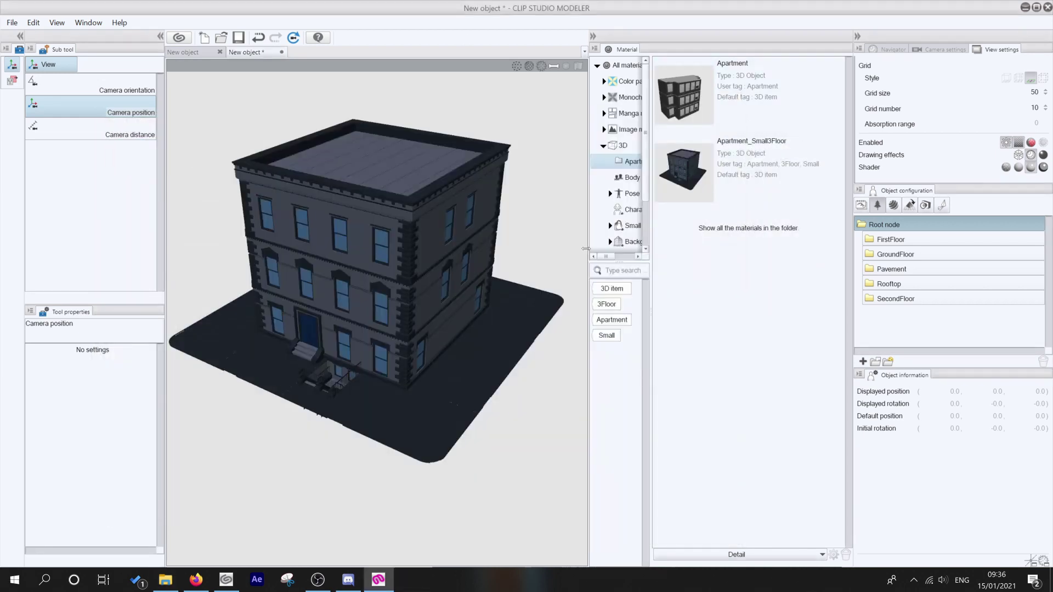
pyautogui.moveTo(585, 249); pyautogui.dragTo(692, 250)
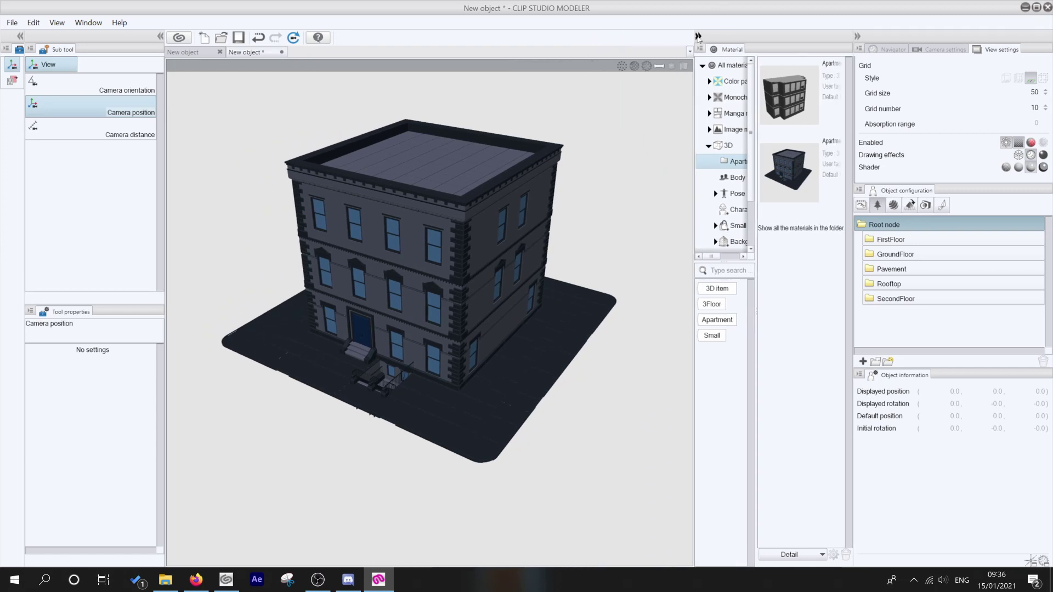
pyautogui.click(698, 36)
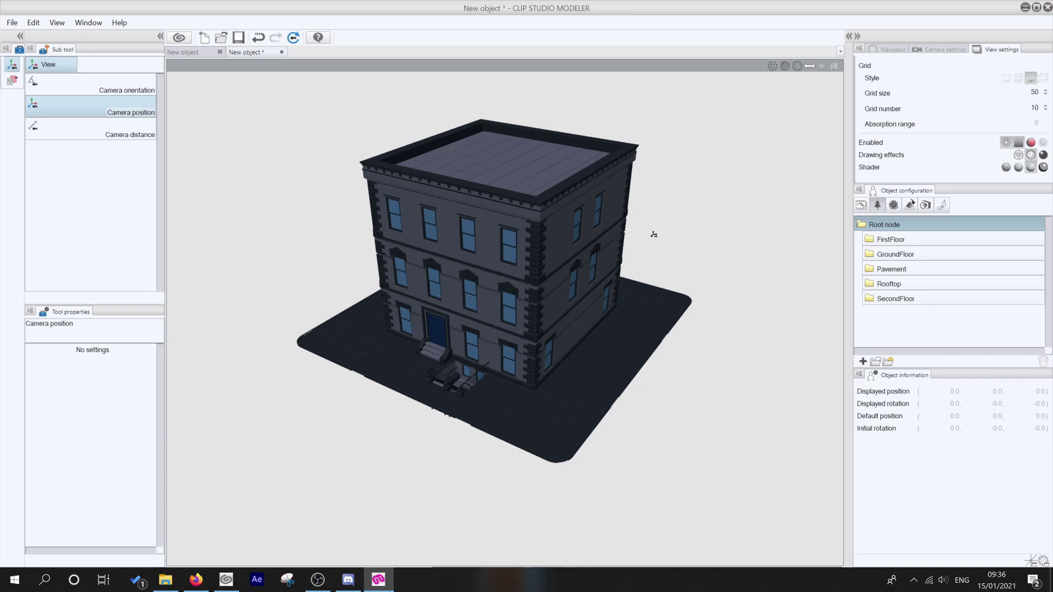
# - Move the front stairs to a displayed X position of 300
pyautogui.click(444, 449)
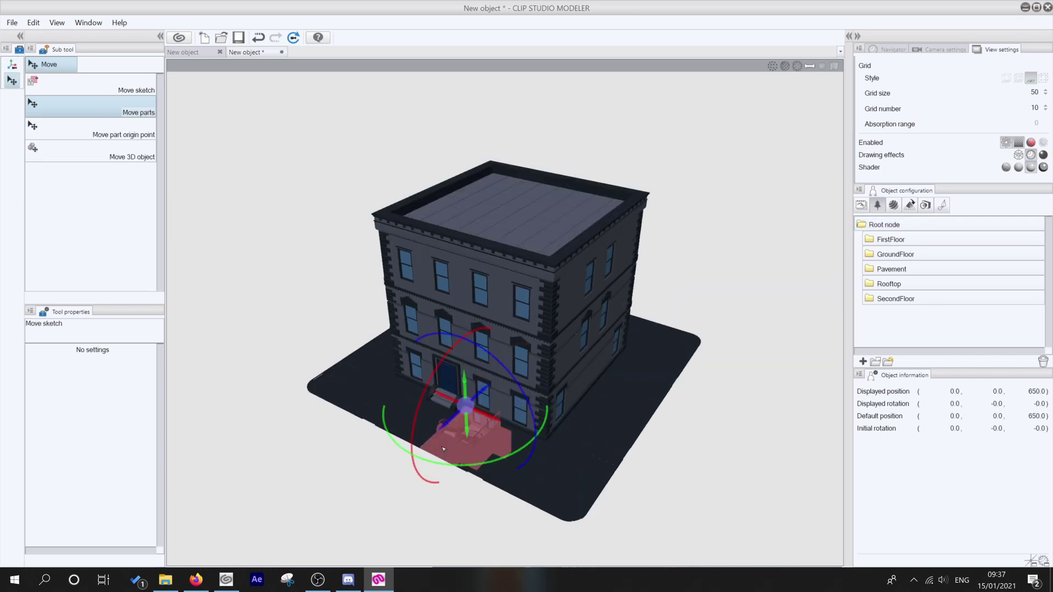
pyautogui.moveTo(444, 449); pyautogui.dragTo(486, 479)
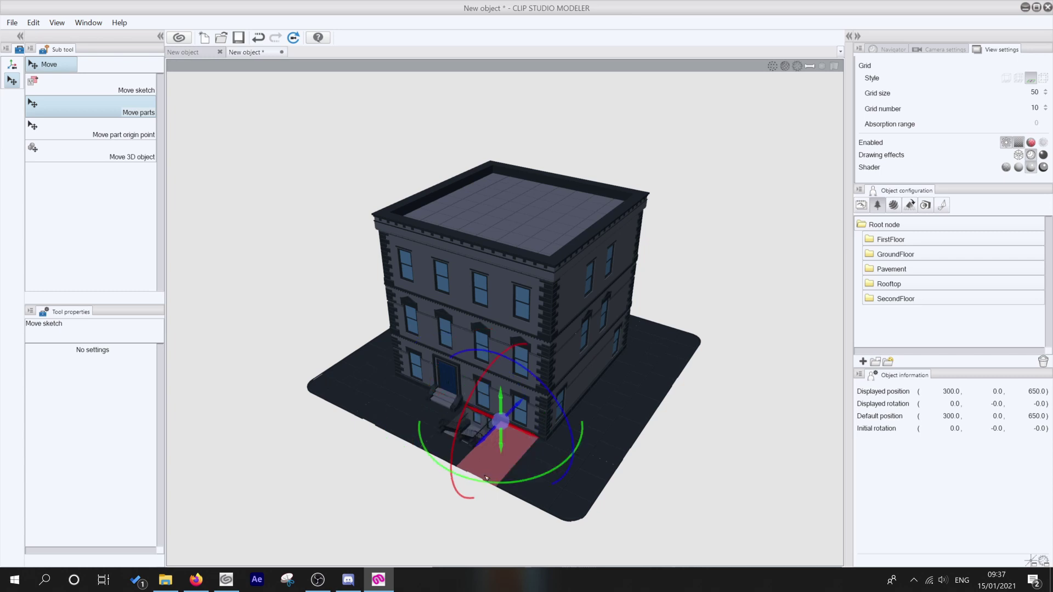
pyautogui.moveTo(487, 479); pyautogui.dragTo(442, 448)
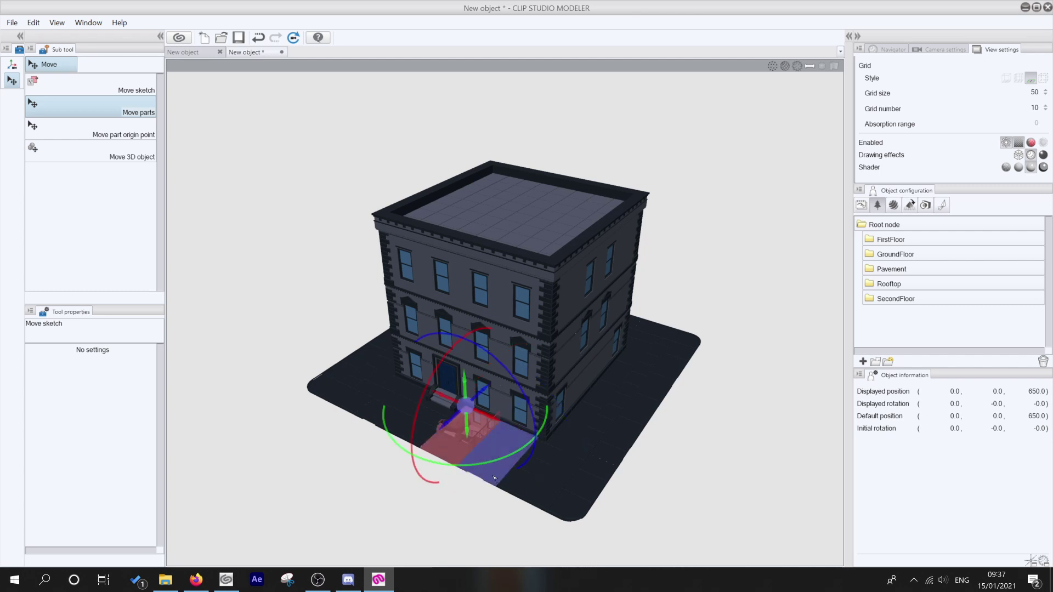
pyautogui.hotkey('ctrl', 'z')
pyautogui.doubleClick(946, 393)
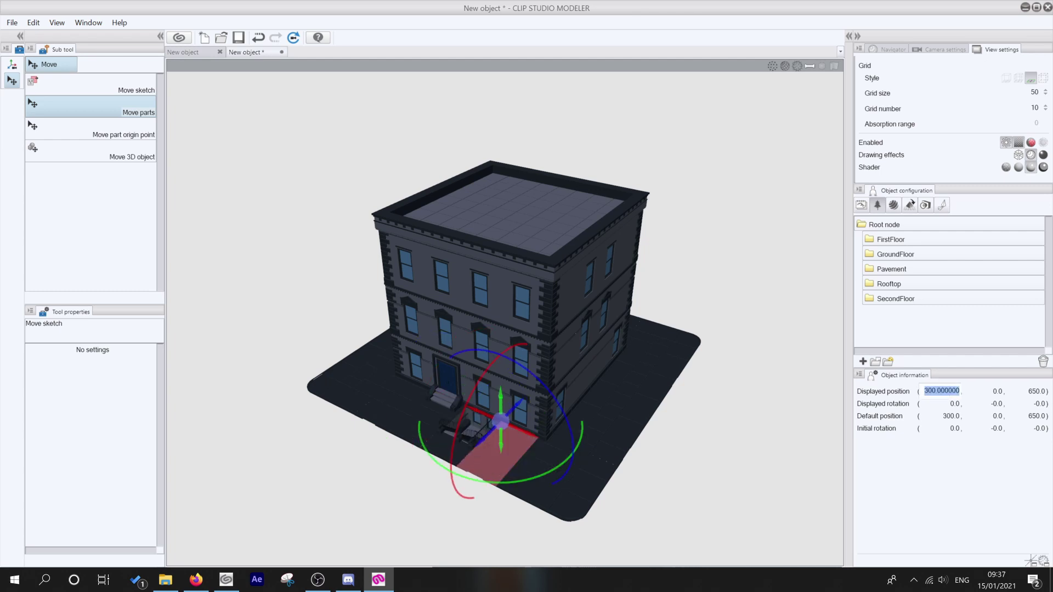
pyautogui.write('0')
pyautogui.press('Return')
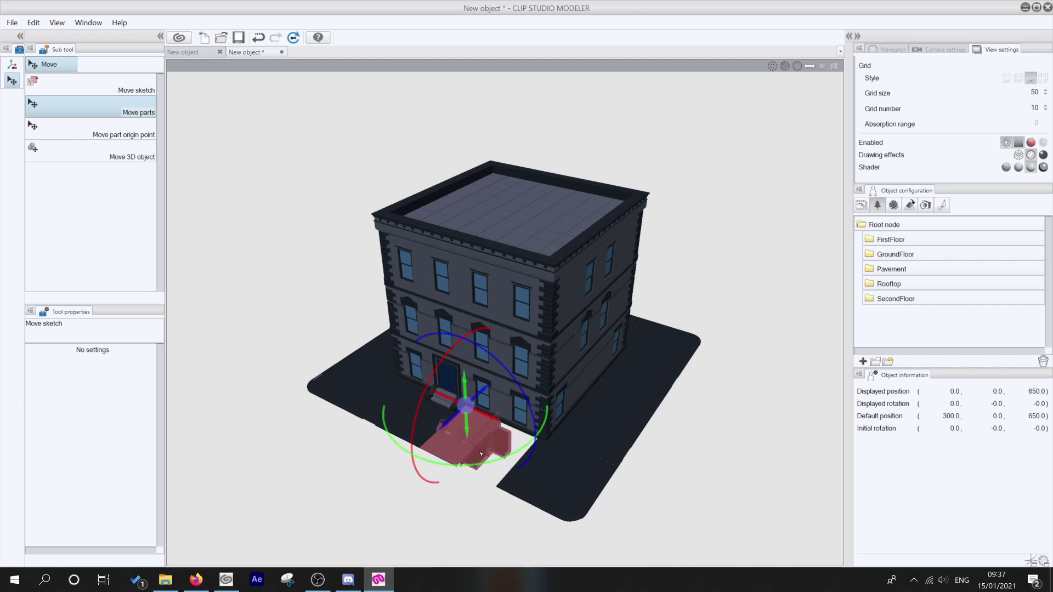
pyautogui.doubleClick(947, 393)
pyautogui.write('300')
pyautogui.press('Return')
pyautogui.click(335, 504)
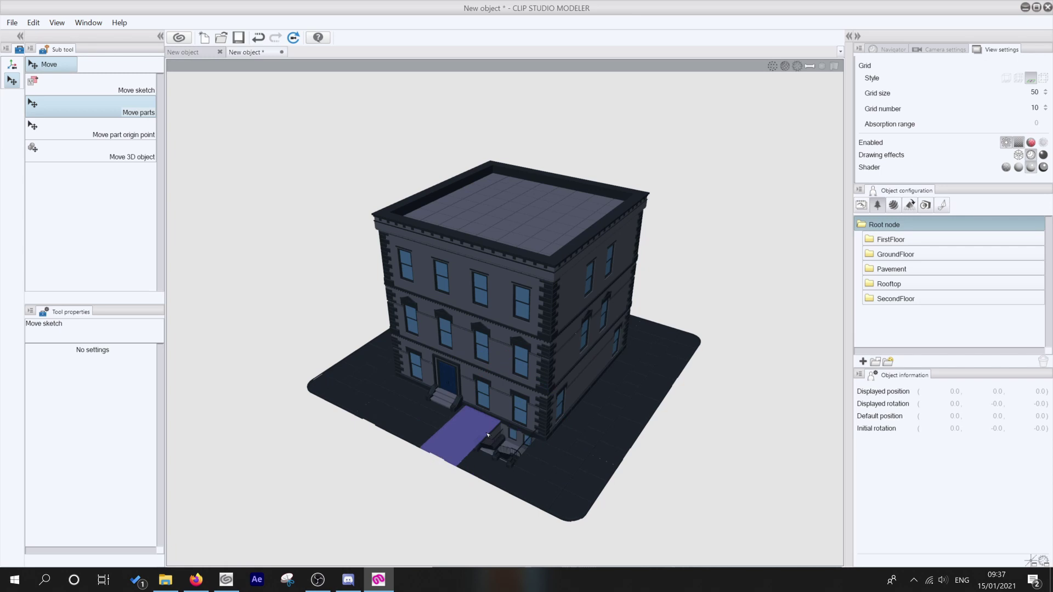
# - Set the Rooftop group's displayed Y position to 800
pyautogui.click(890, 284)
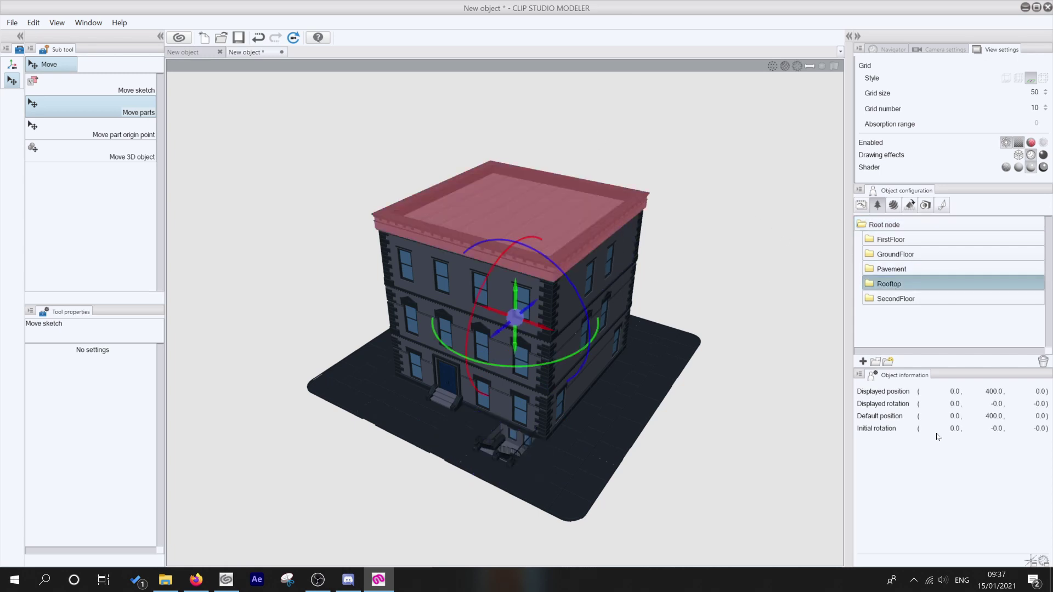
pyautogui.click(993, 391)
pyautogui.write('800')
pyautogui.press('Return')
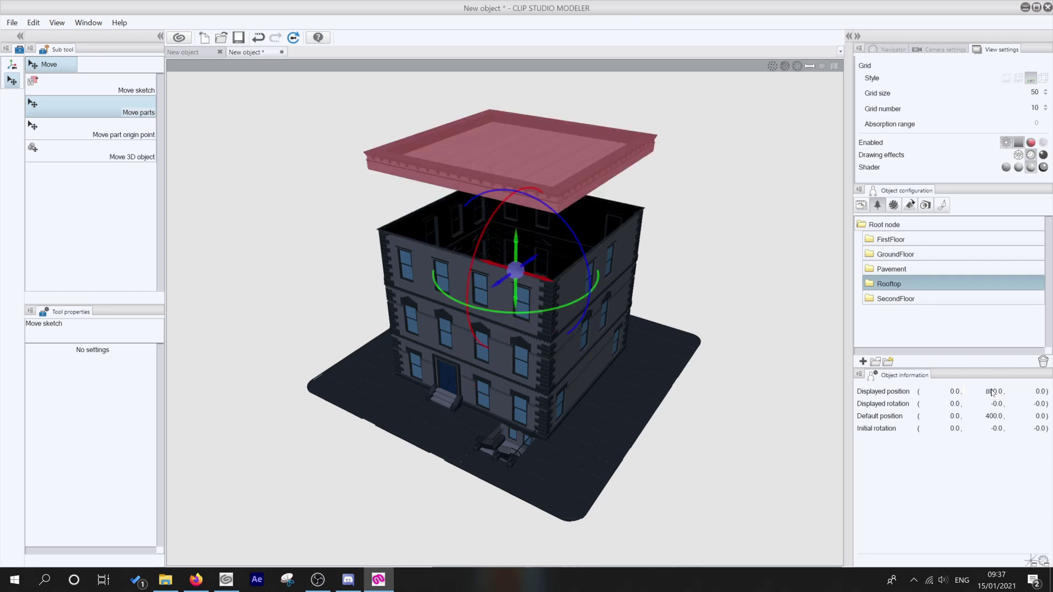
pyautogui.click(881, 225)
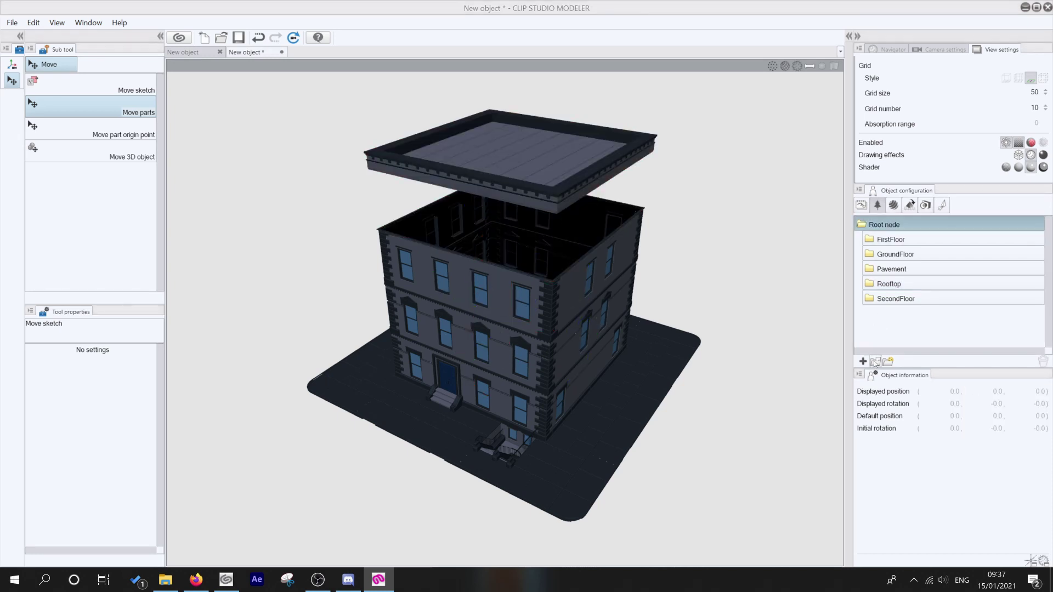
# - Import UpperFloor_Small04.fbx from the Prefabs_Supp folder
pyautogui.click(876, 362)
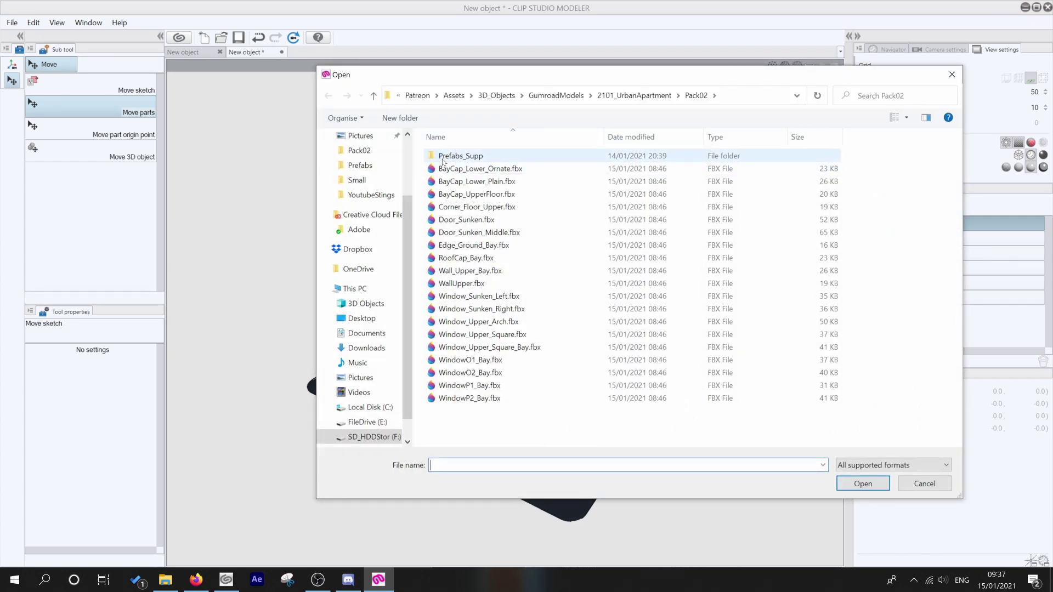
pyautogui.doubleClick(455, 157)
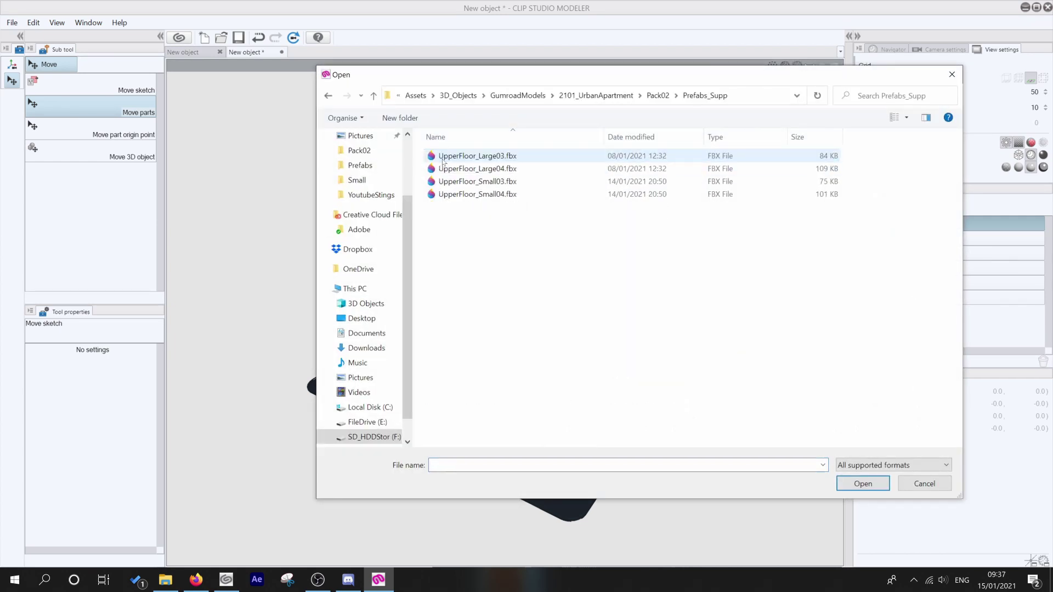
pyautogui.click(484, 196)
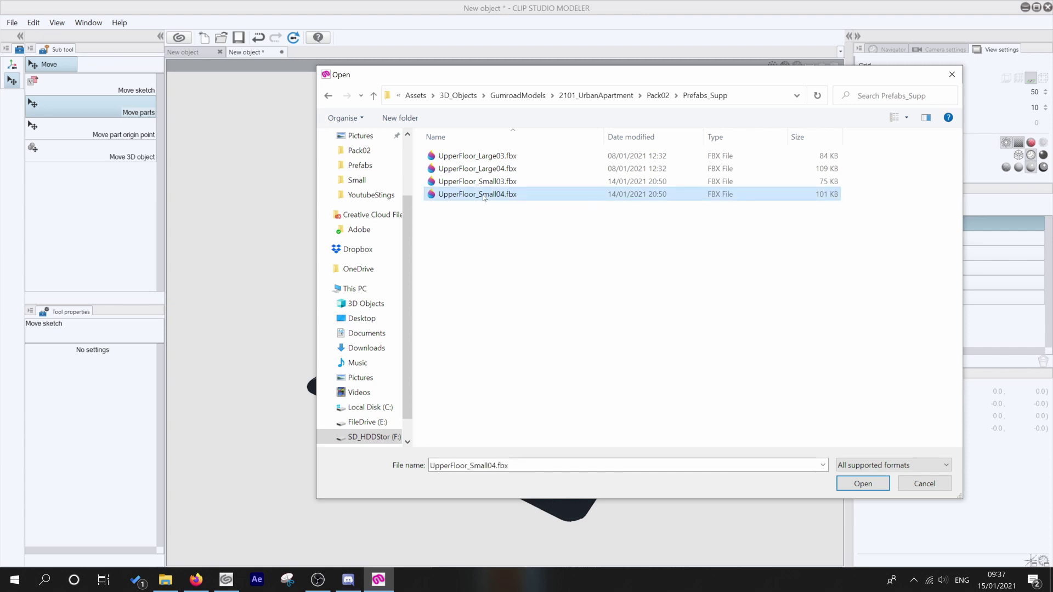
pyautogui.click(865, 482)
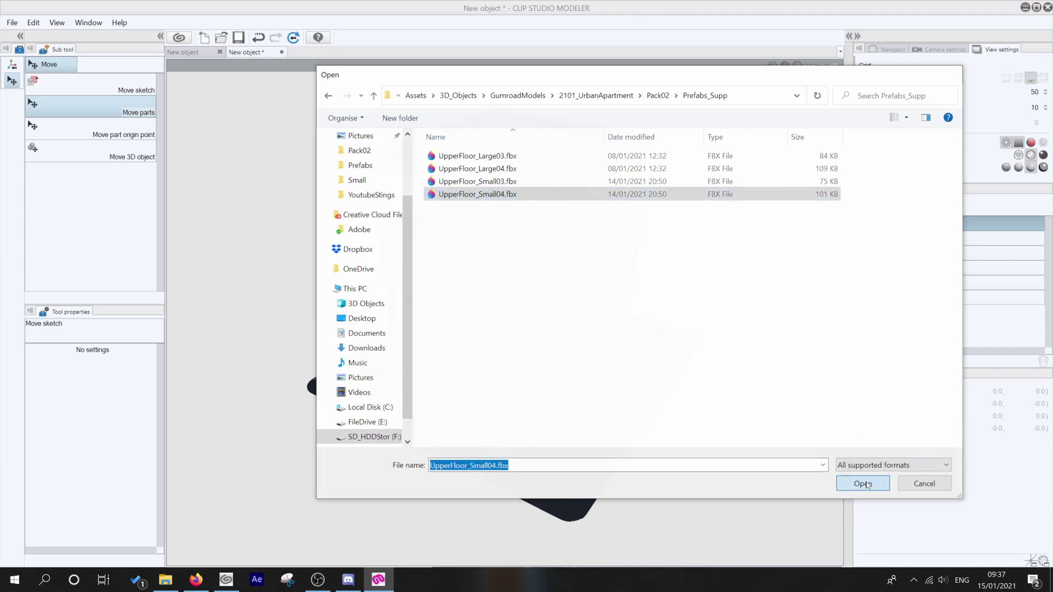
# - Rename the imported RootNode to 'Penthouse'
pyautogui.click(893, 301)
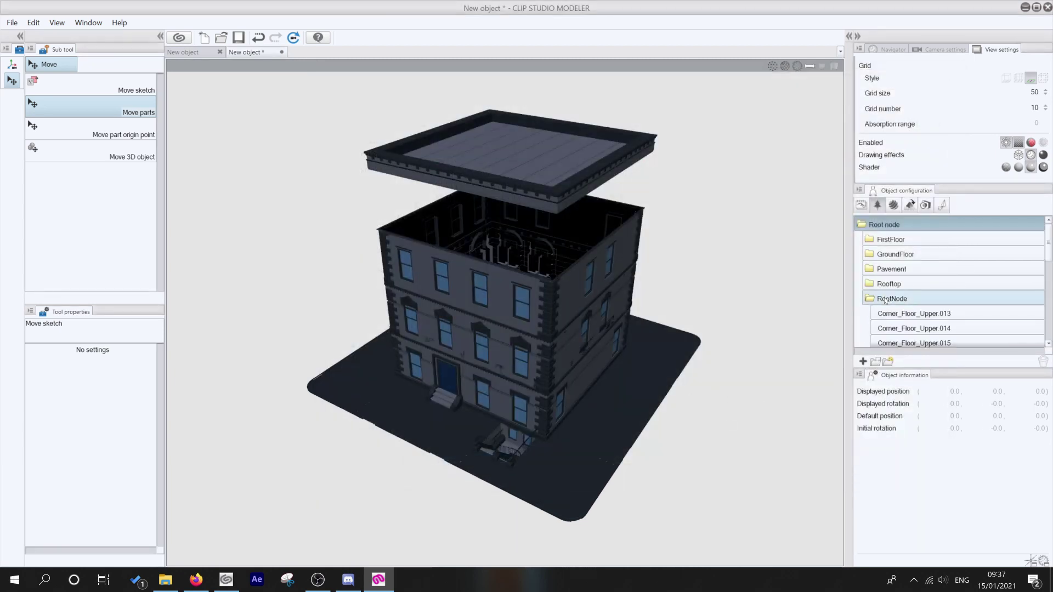
pyautogui.doubleClick(892, 301)
pyautogui.write('P')
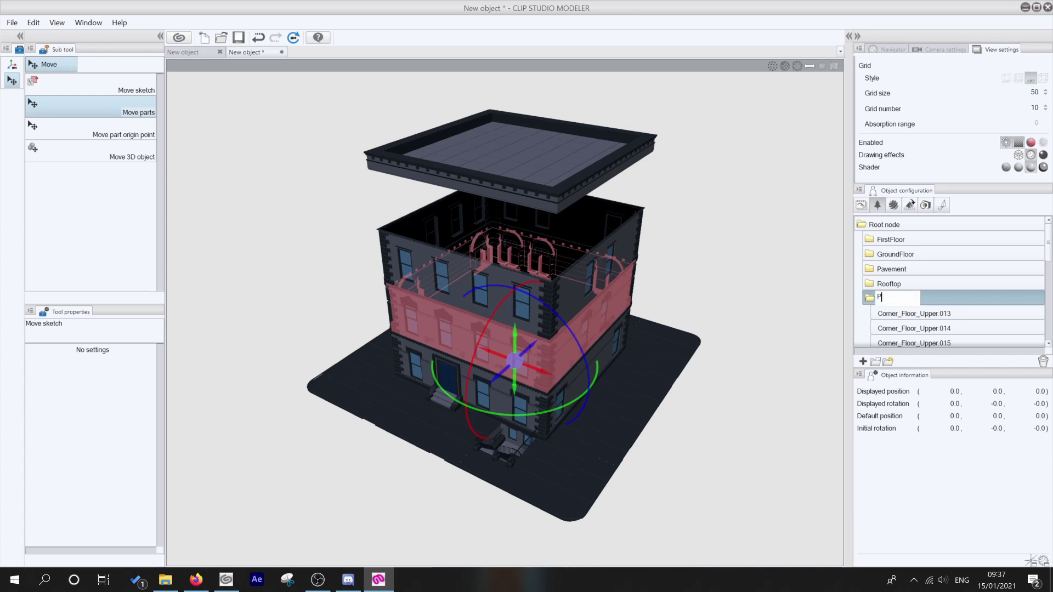
pyautogui.write('enthouse')
pyautogui.press('Return')
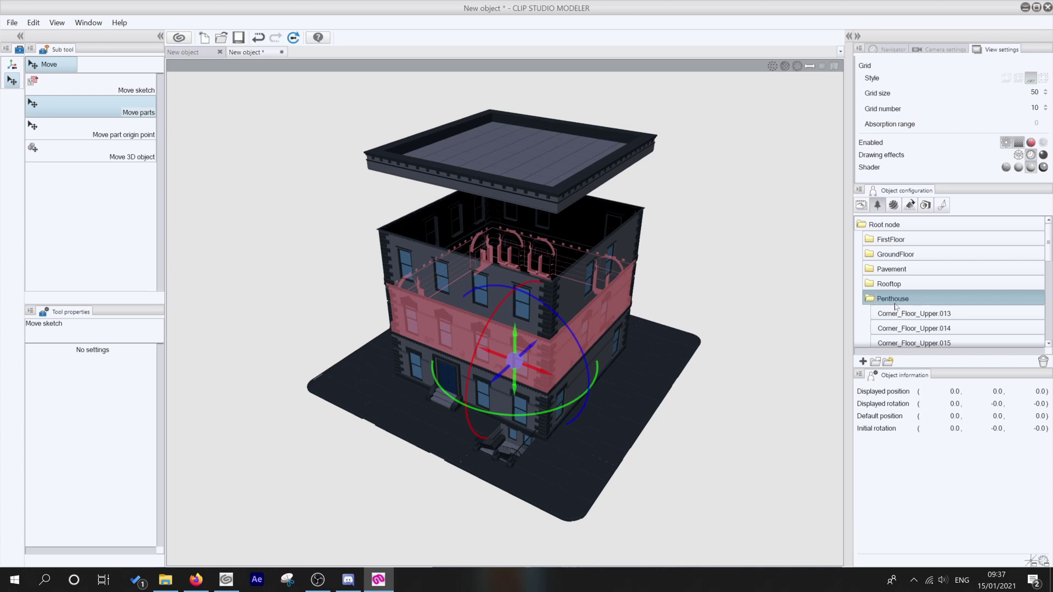
pyautogui.click(868, 301)
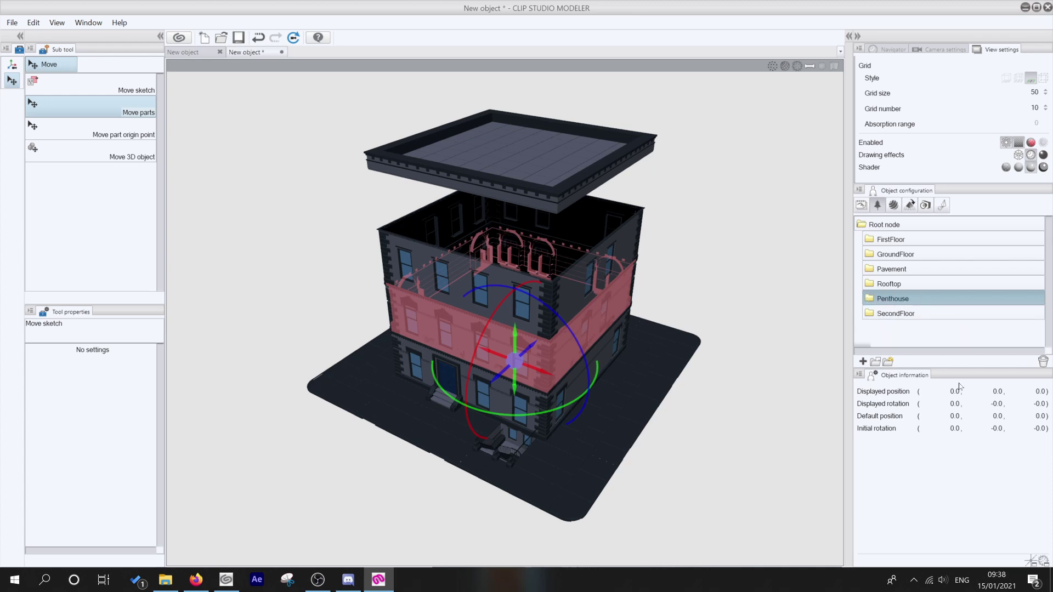
# - Raise the Penthouse to Y 800 and rotate it 90° about the Y axis
pyautogui.click(993, 391)
pyautogui.write('800')
pyautogui.press('Return')
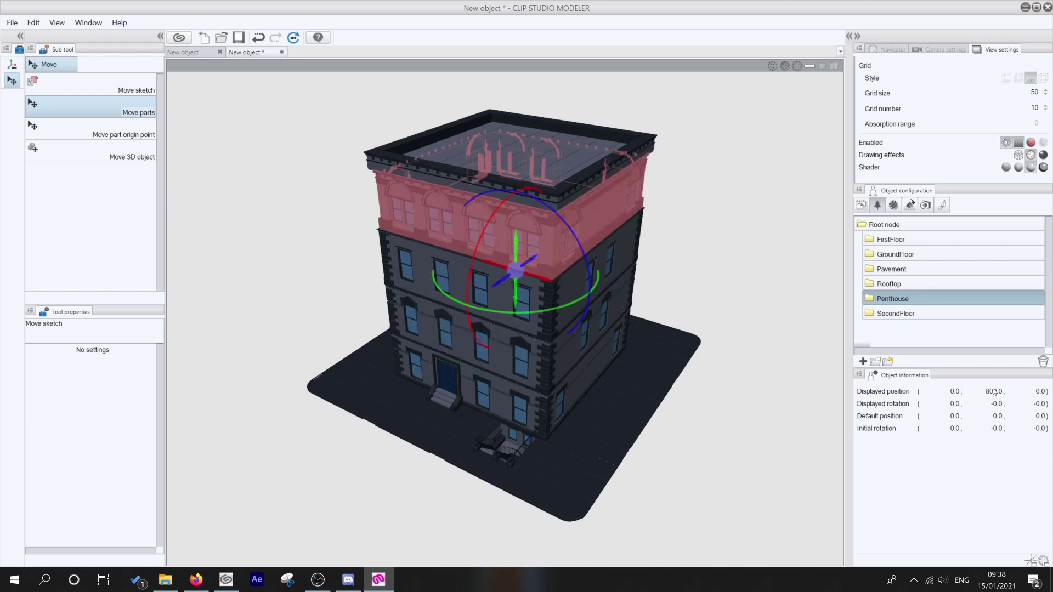
pyautogui.click(769, 316)
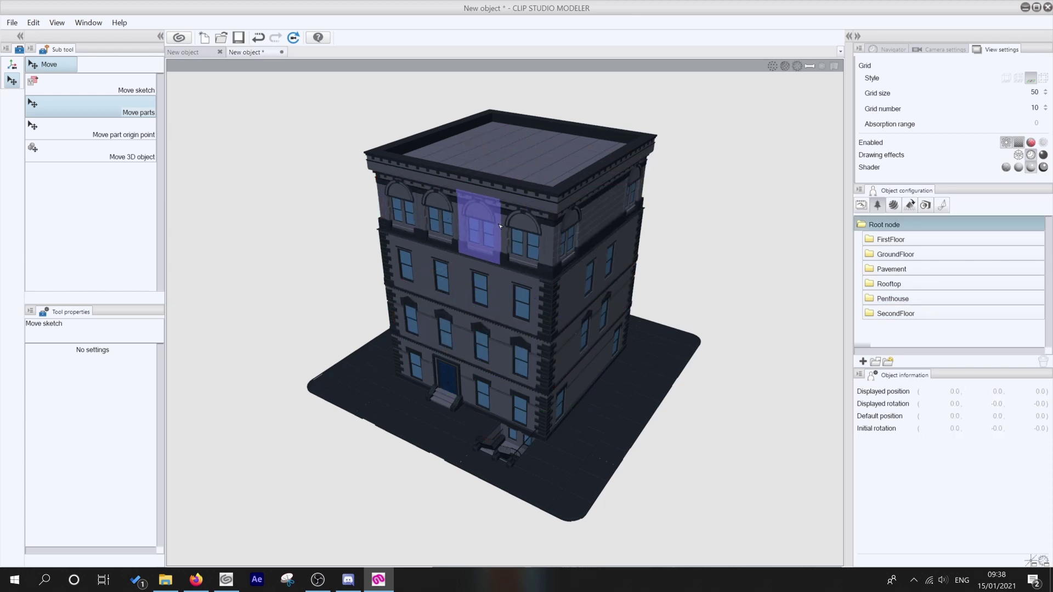
pyautogui.click(586, 218)
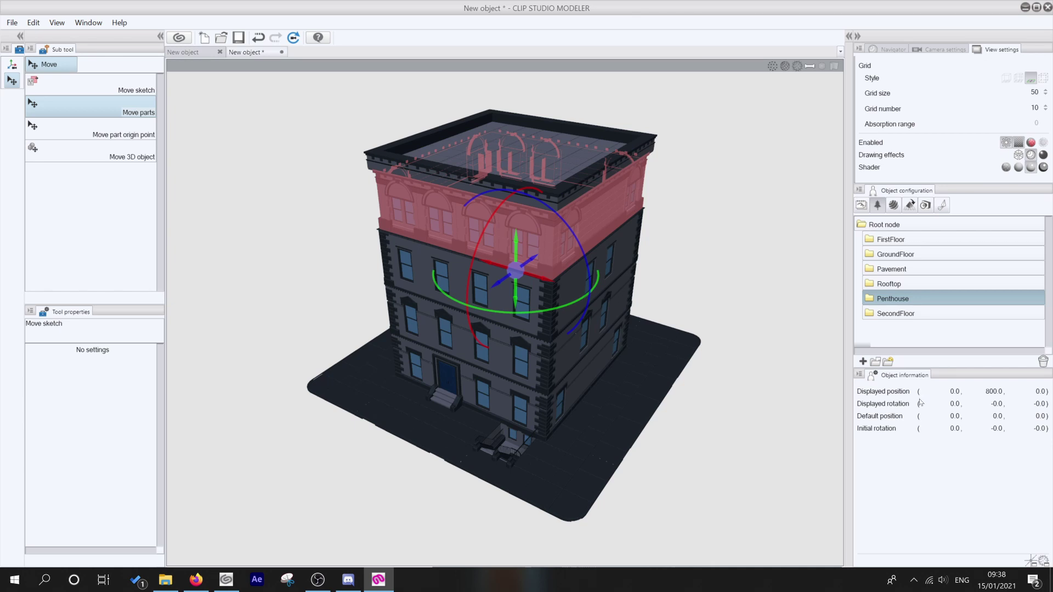
pyautogui.click(996, 404)
pyautogui.write('90')
pyautogui.press('Return')
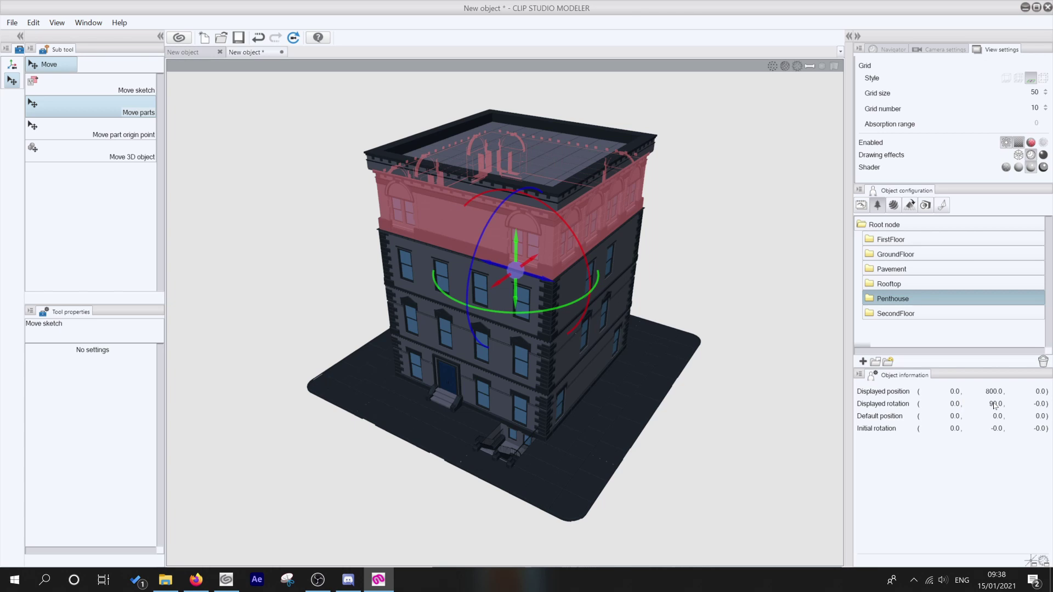
pyautogui.click(701, 259)
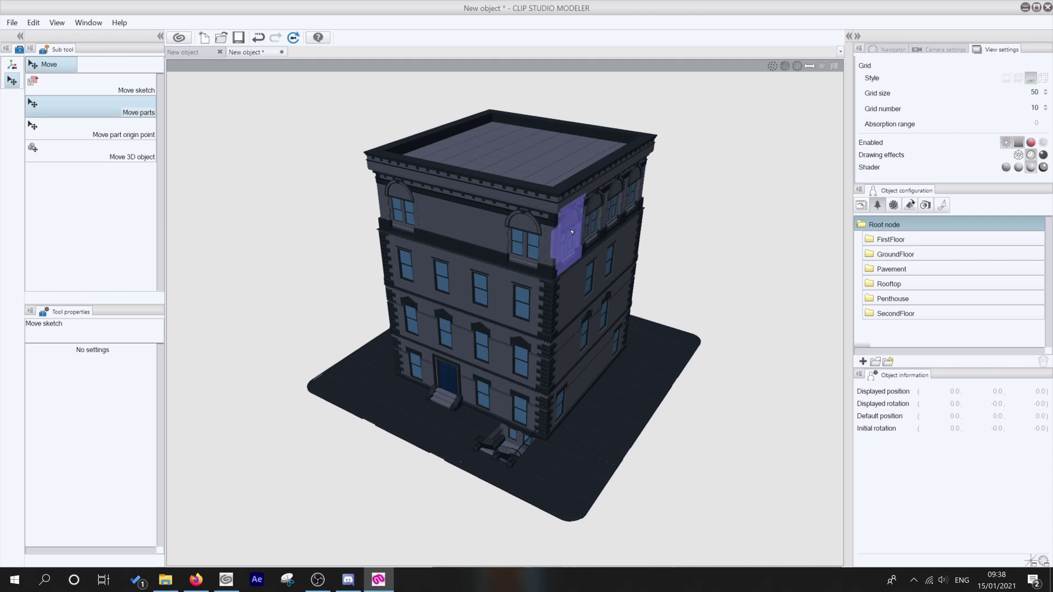
# - Remove the central front parts on GroundFloor, FirstFloor, SecondFloor, Penthouse and Rooftop
pyautogui.click(482, 414)
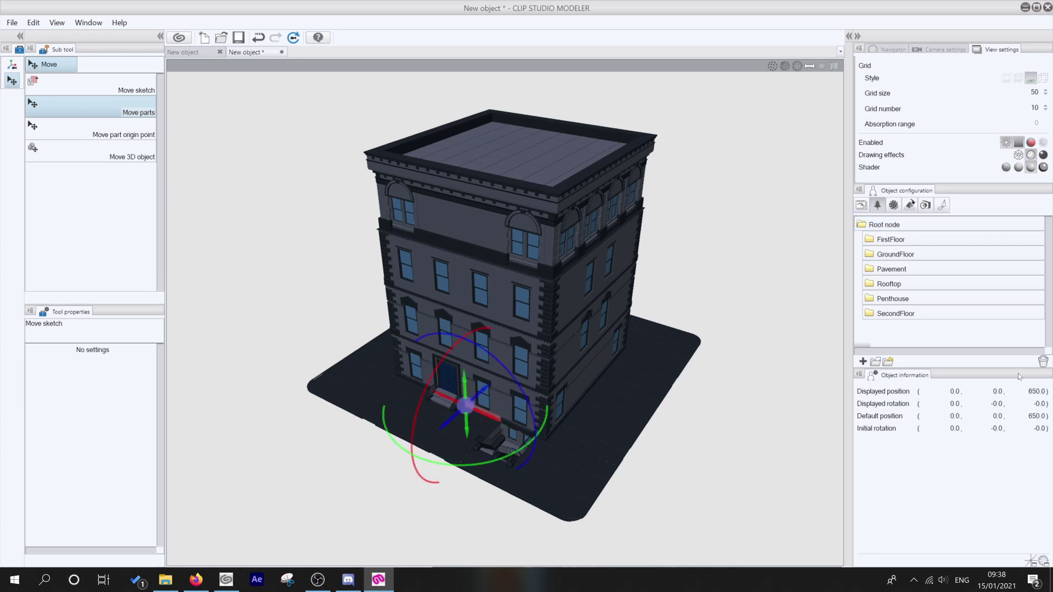
pyautogui.click(896, 254)
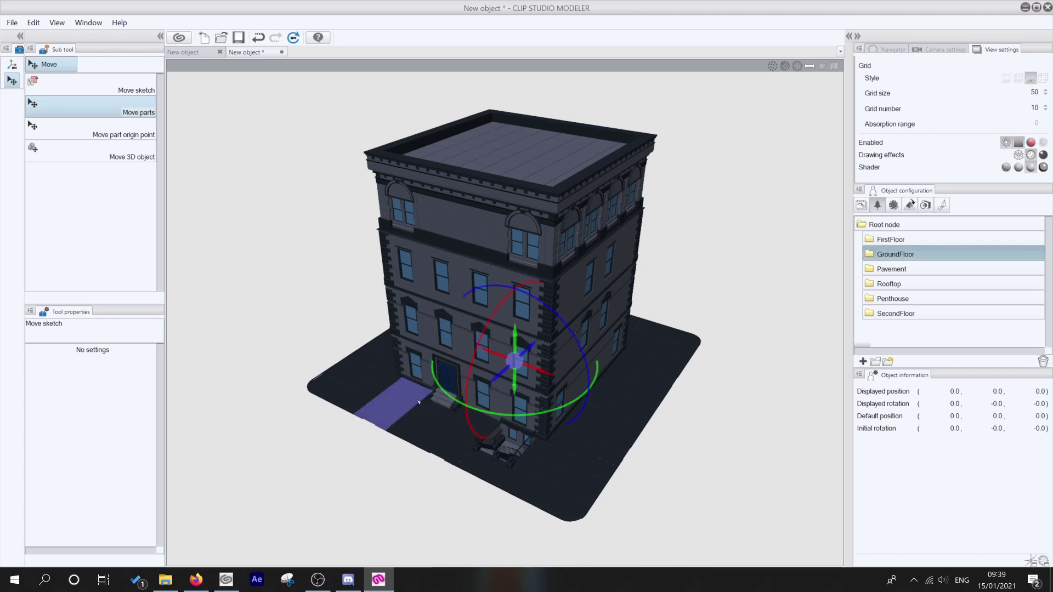
pyautogui.click(481, 390)
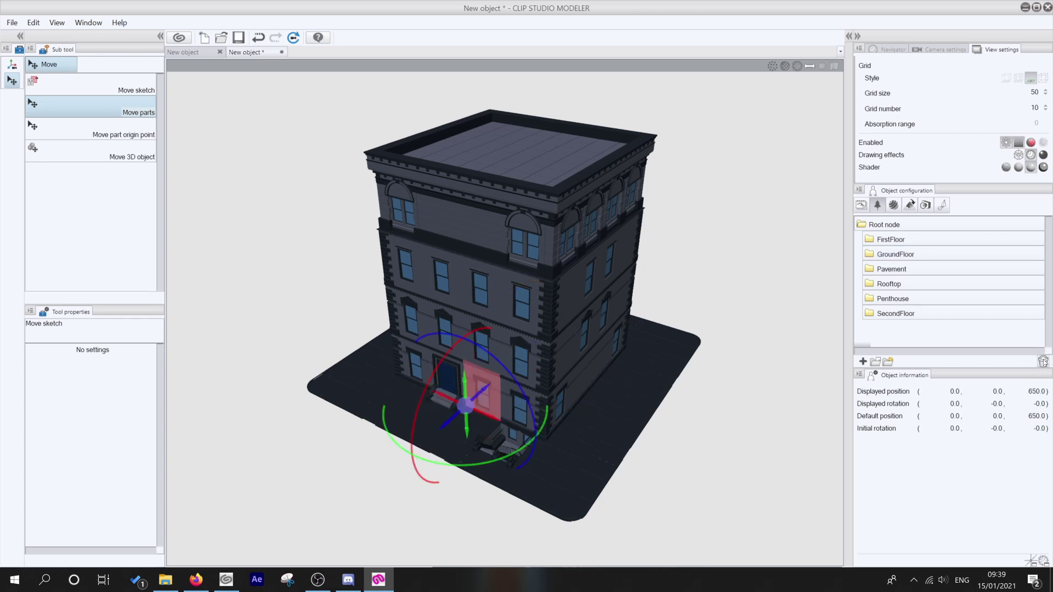
pyautogui.click(896, 254)
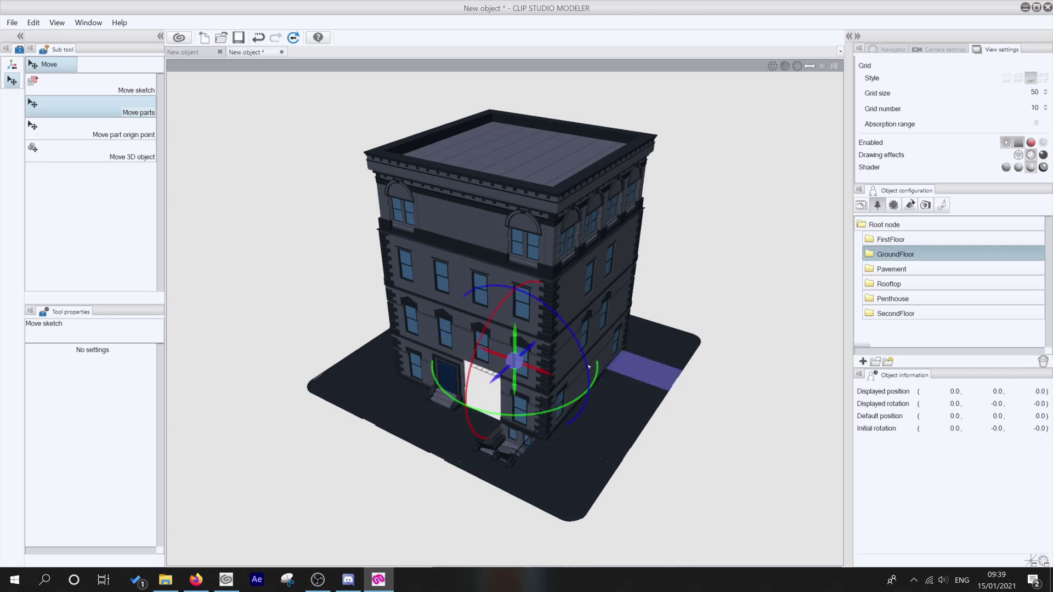
pyautogui.click(493, 347)
pyautogui.click(891, 239)
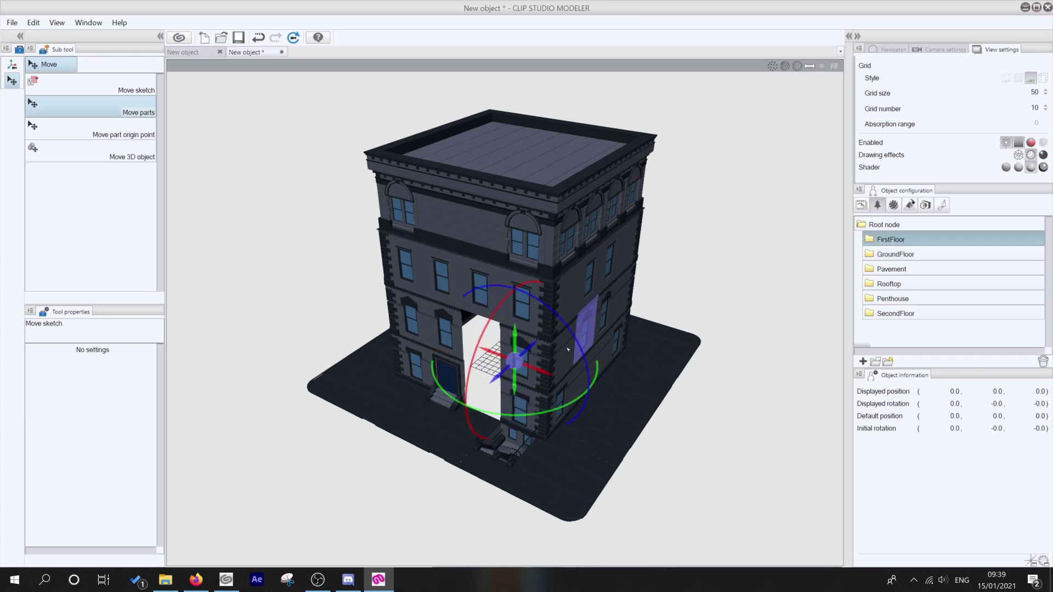
pyautogui.click(498, 305)
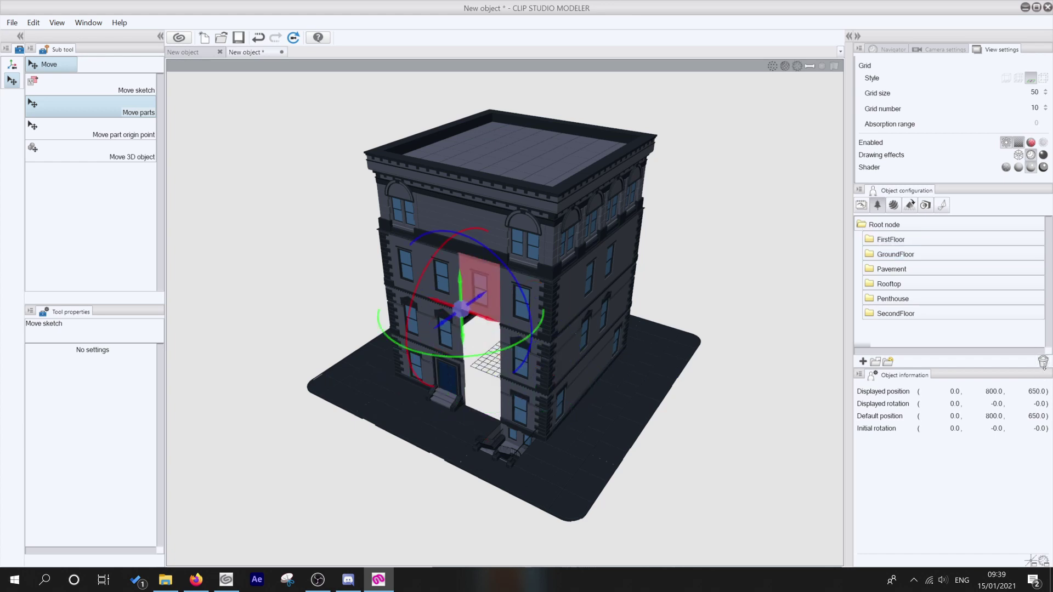
pyautogui.click(933, 314)
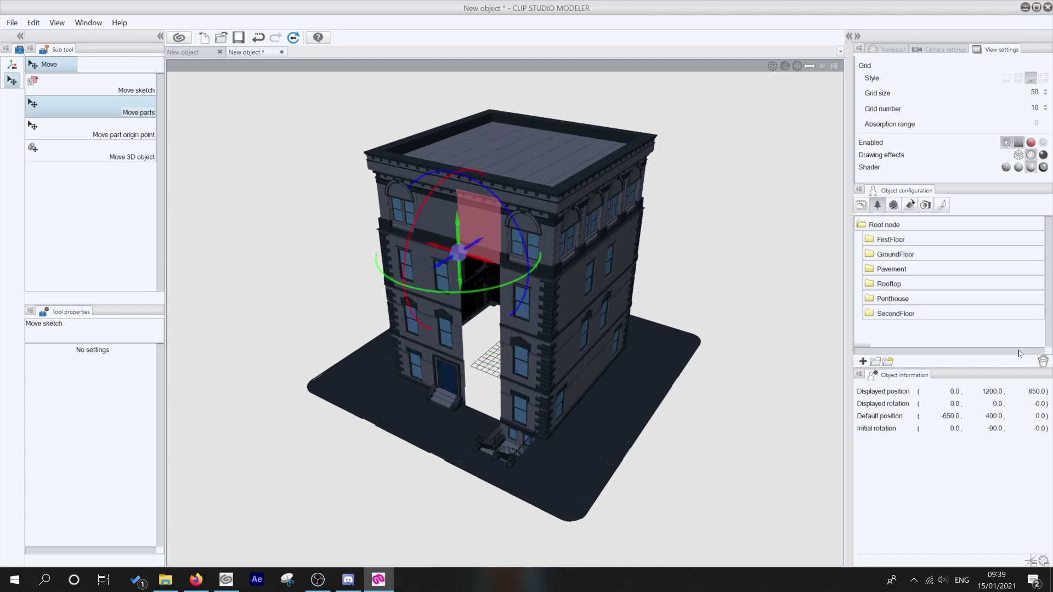
pyautogui.click(500, 192)
pyautogui.click(494, 187)
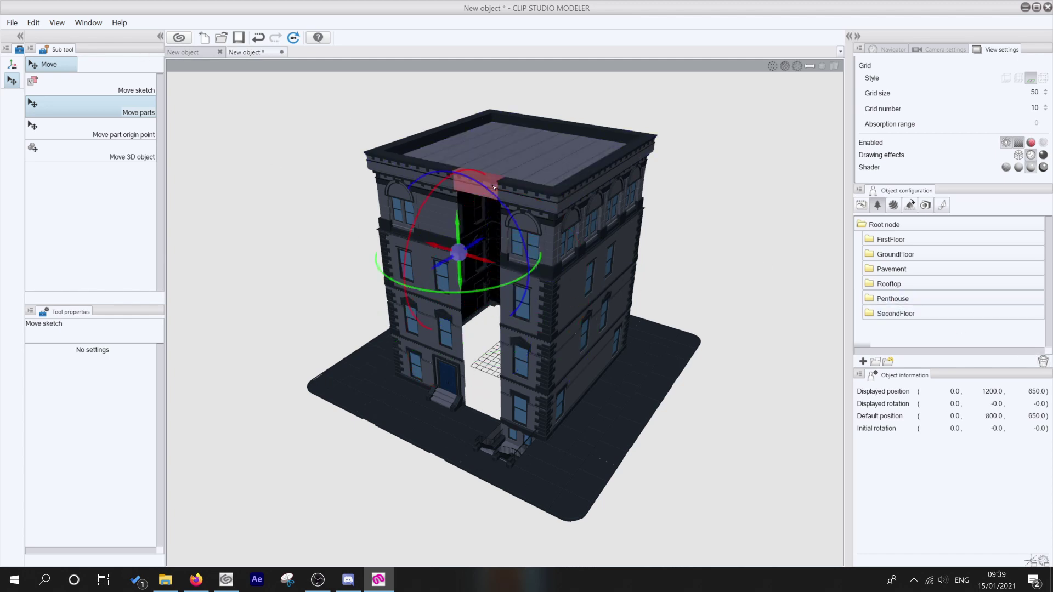
pyautogui.click(889, 284)
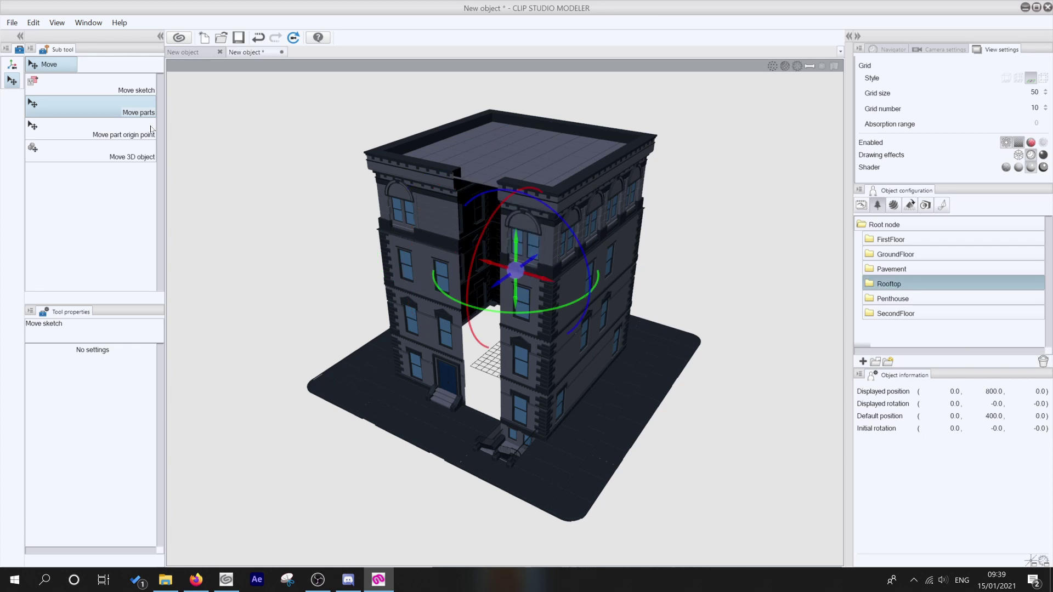
pyautogui.click(11, 64)
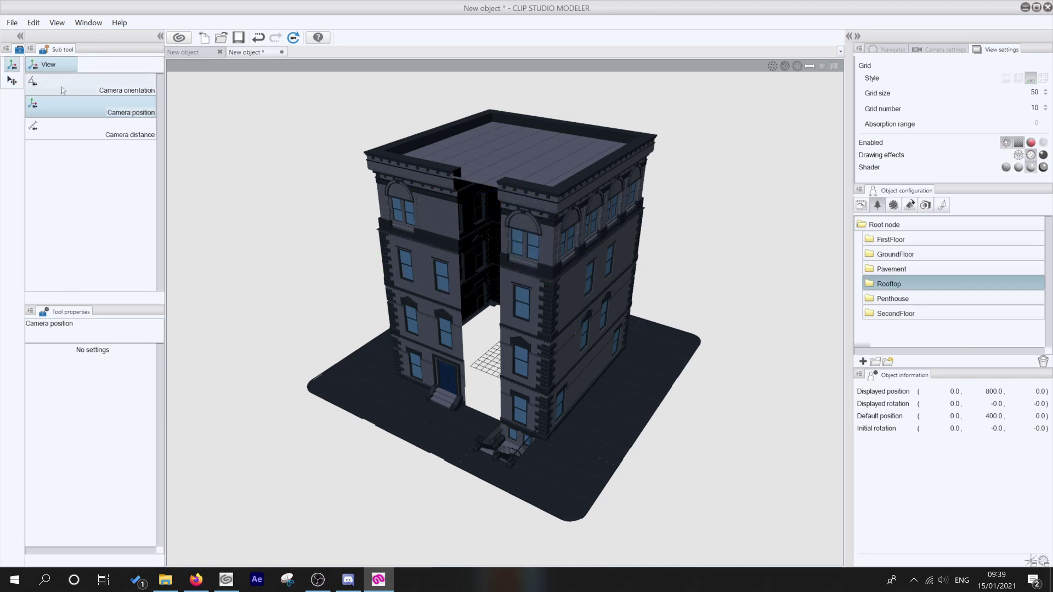
# - Import RoofCap_Bay.fbx from the Pack02 folder under the Root node
pyautogui.moveTo(226, 237)
pyautogui.mouseDown()
pyautogui.moveTo(266, 259)
pyautogui.moveTo(373, 224)
pyautogui.moveTo(289, 249)
pyautogui.moveTo(231, 298)
pyautogui.moveTo(239, 238)
pyautogui.mouseUp()
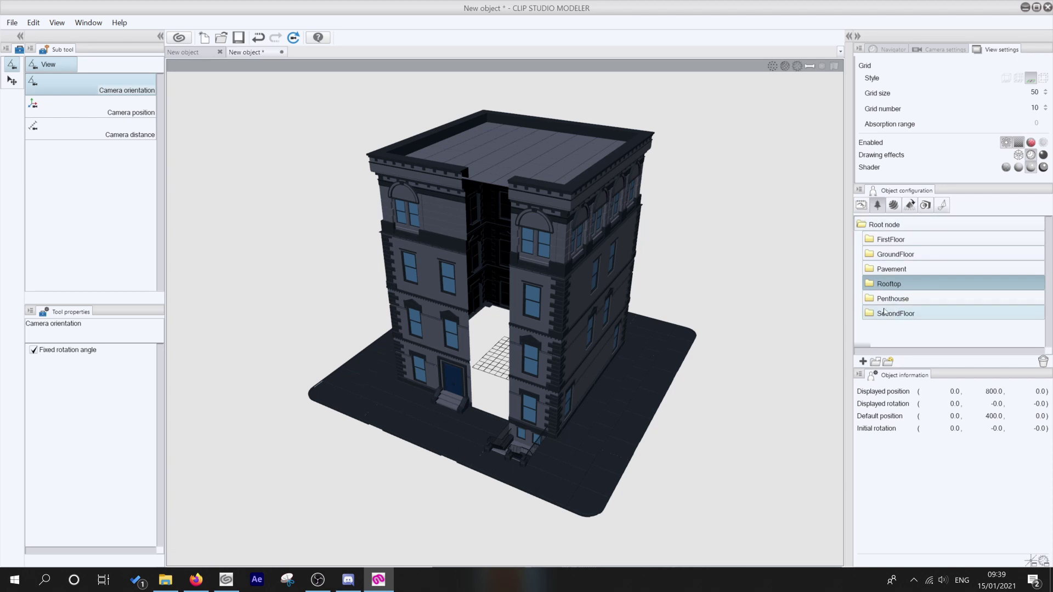
pyautogui.click(883, 226)
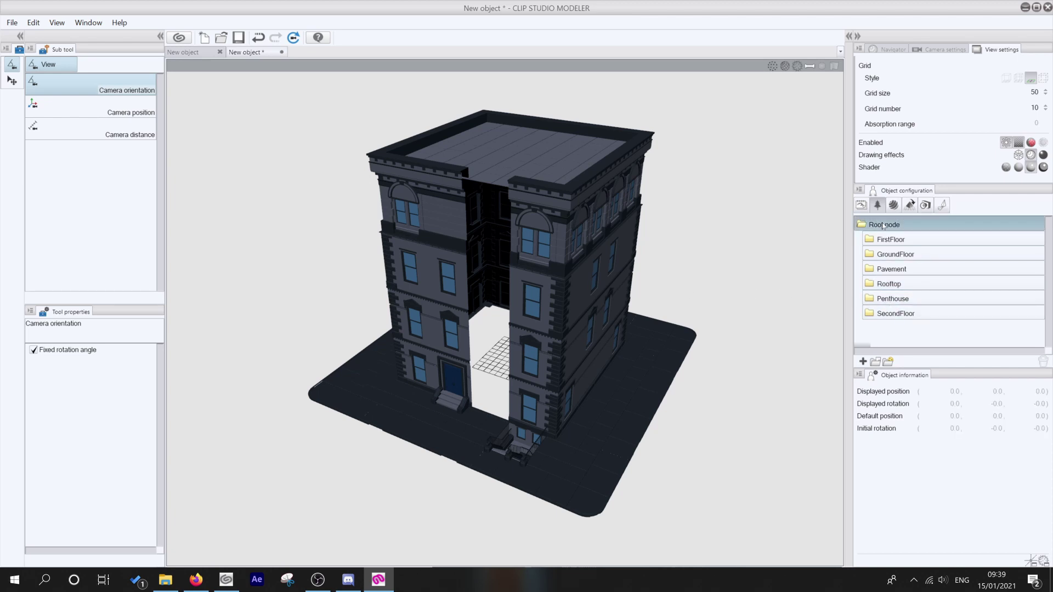
pyautogui.click(876, 362)
pyautogui.click(658, 96)
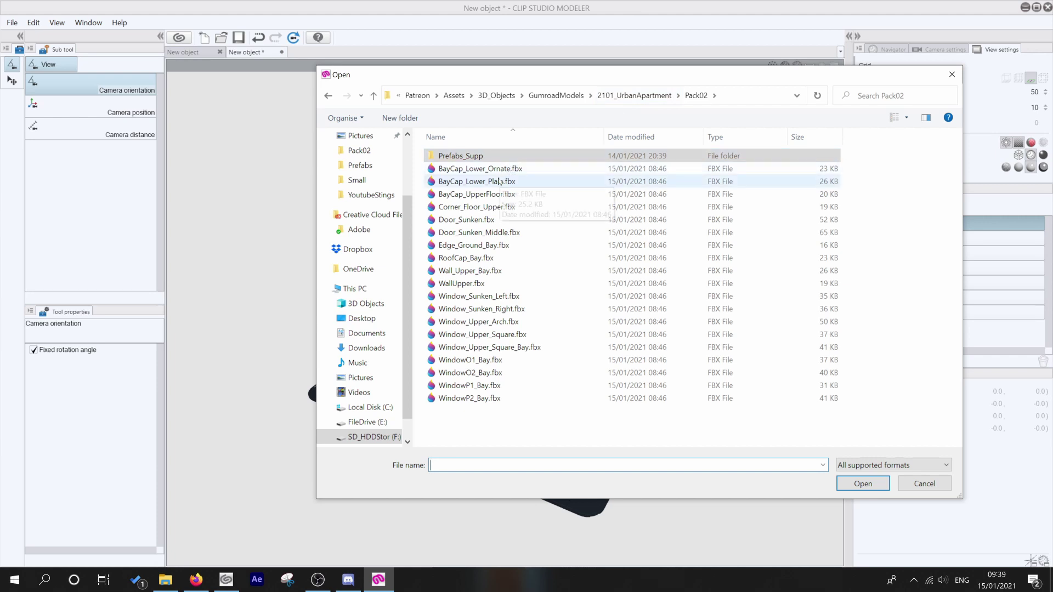
pyautogui.click(475, 262)
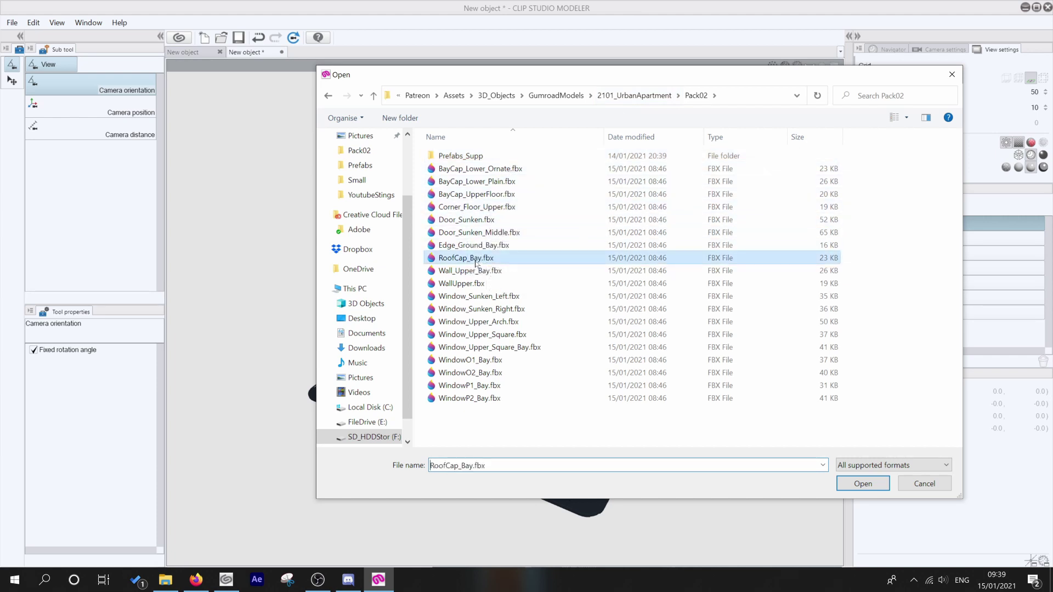
pyautogui.click(863, 484)
# - Move RoofCap_Bay out of its RootNode and delete the empty RootNode
pyautogui.click(898, 329)
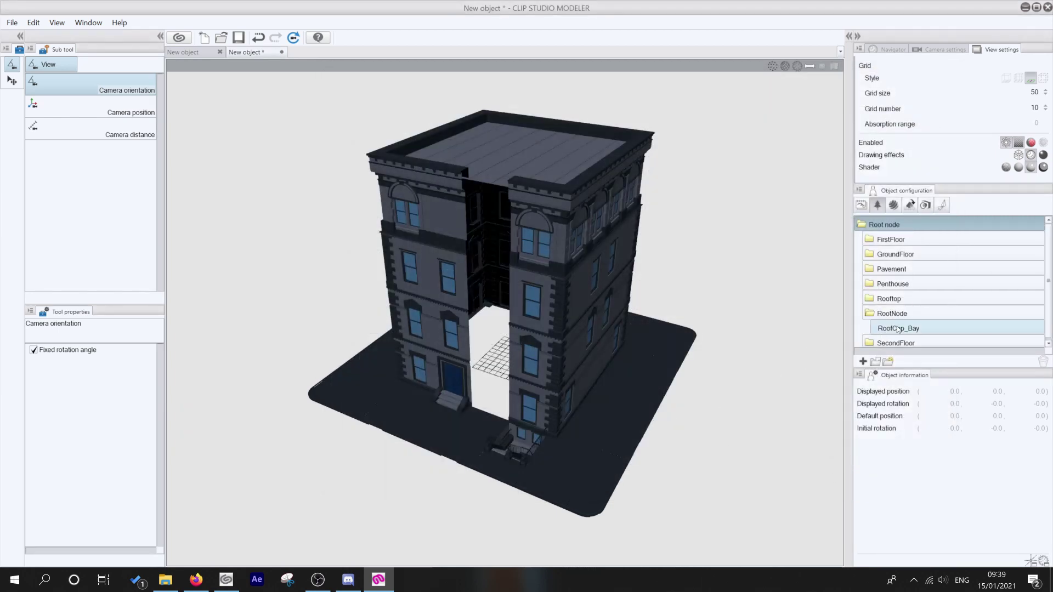
pyautogui.moveTo(187, 138); pyautogui.dragTo(481, 348)
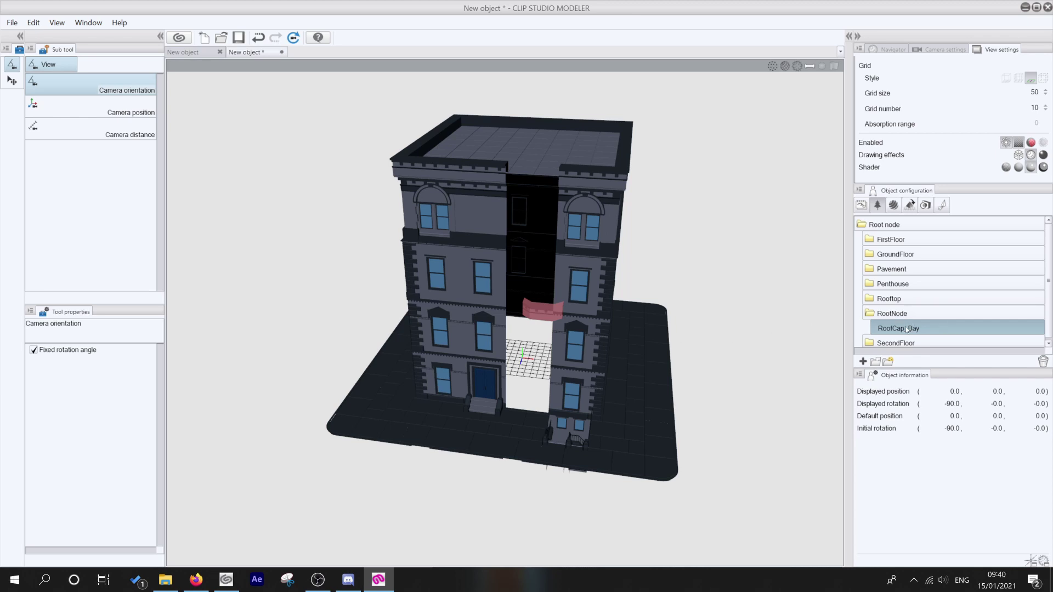
pyautogui.moveTo(907, 329); pyautogui.dragTo(903, 314)
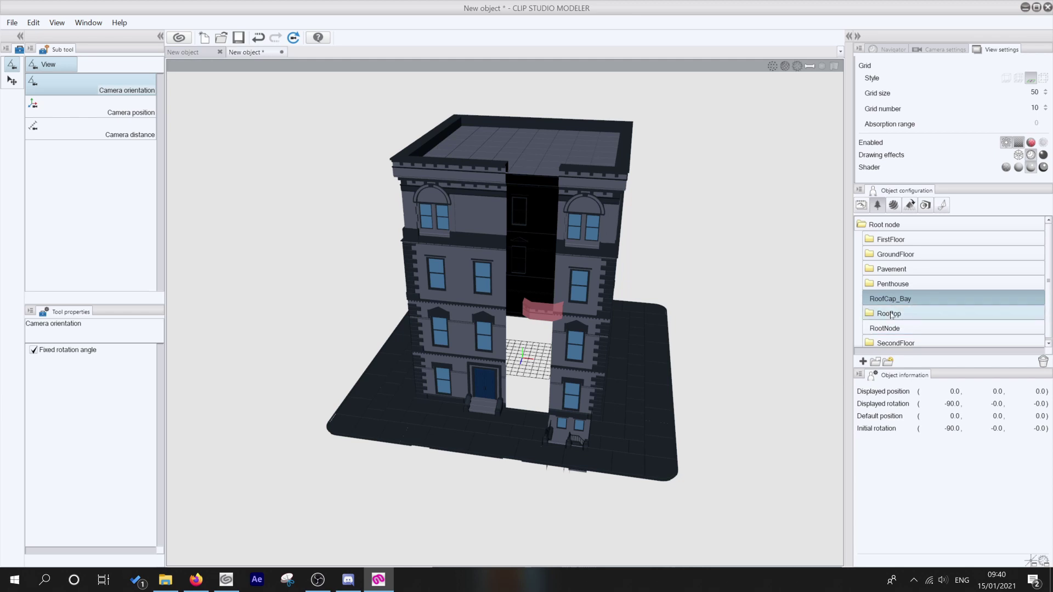
pyautogui.click(903, 314)
pyautogui.click(900, 328)
pyautogui.click(1044, 362)
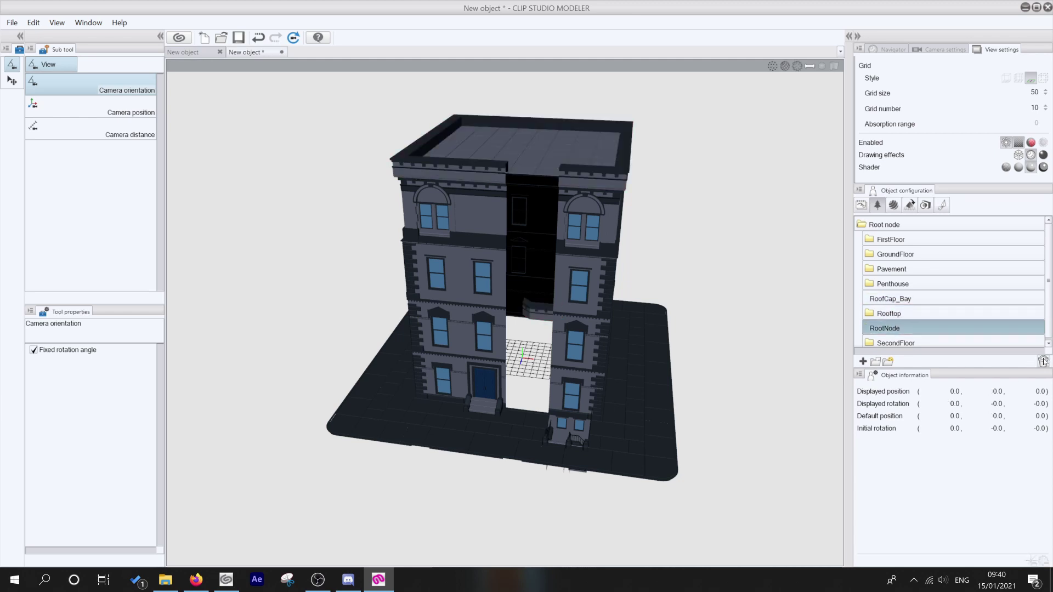
pyautogui.press('Up')
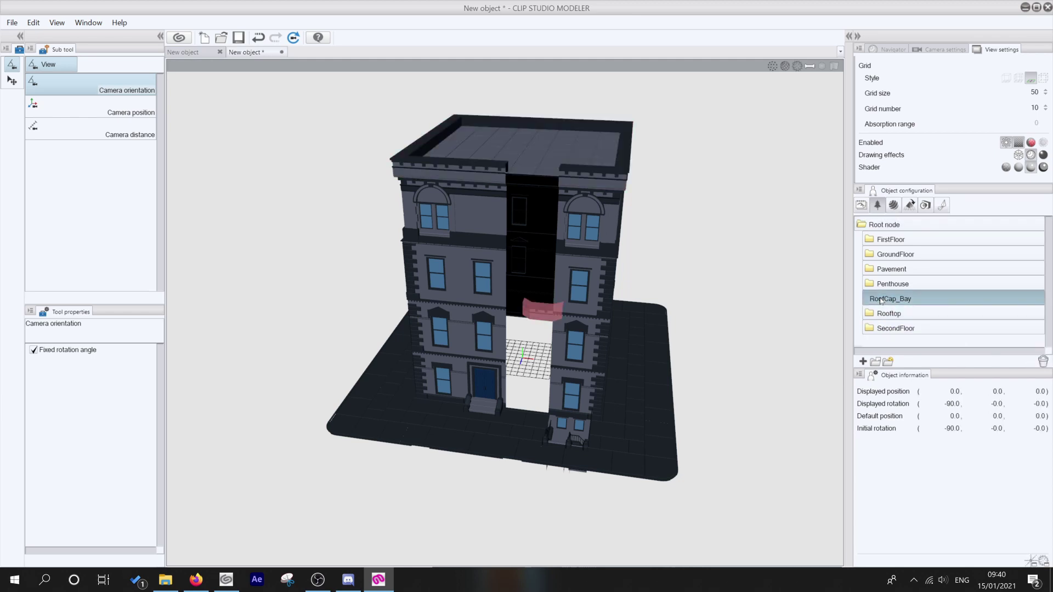
# - Position RoofCap_Bay at Y 1200, Z 650 and place it in the Rooftop group
pyautogui.click(997, 391)
pyautogui.write('800')
pyautogui.press('Return')
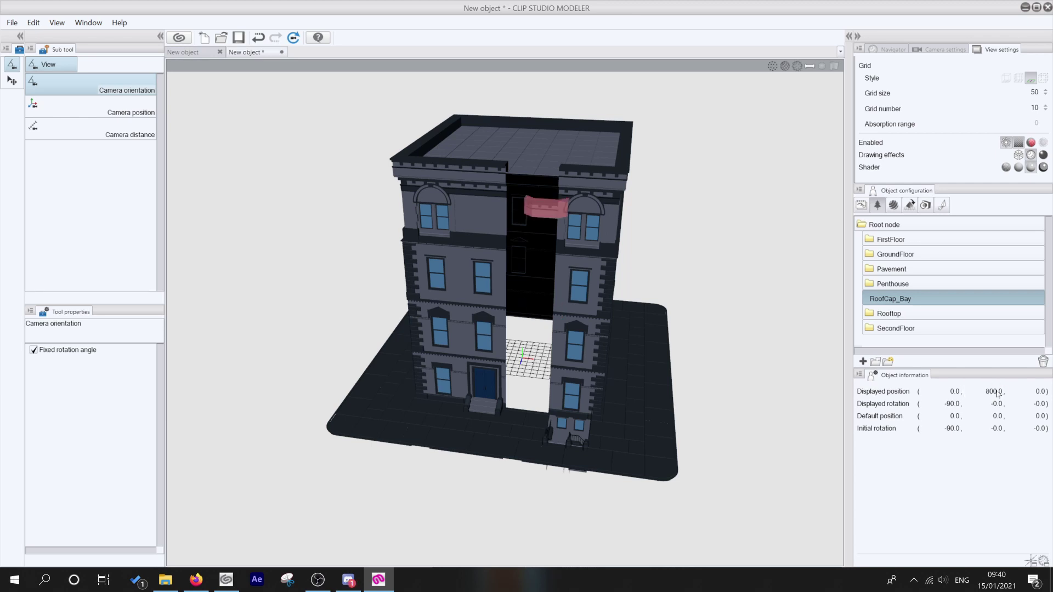
pyautogui.moveTo(675, 256); pyautogui.dragTo(630, 250)
pyautogui.click(990, 391)
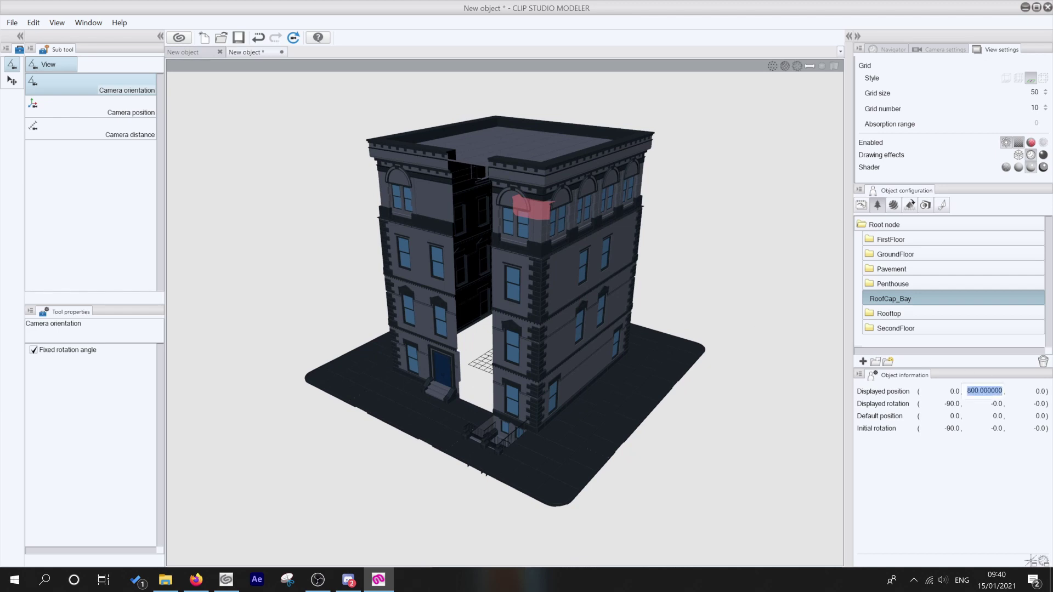
pyautogui.write('1200')
pyautogui.press('Return')
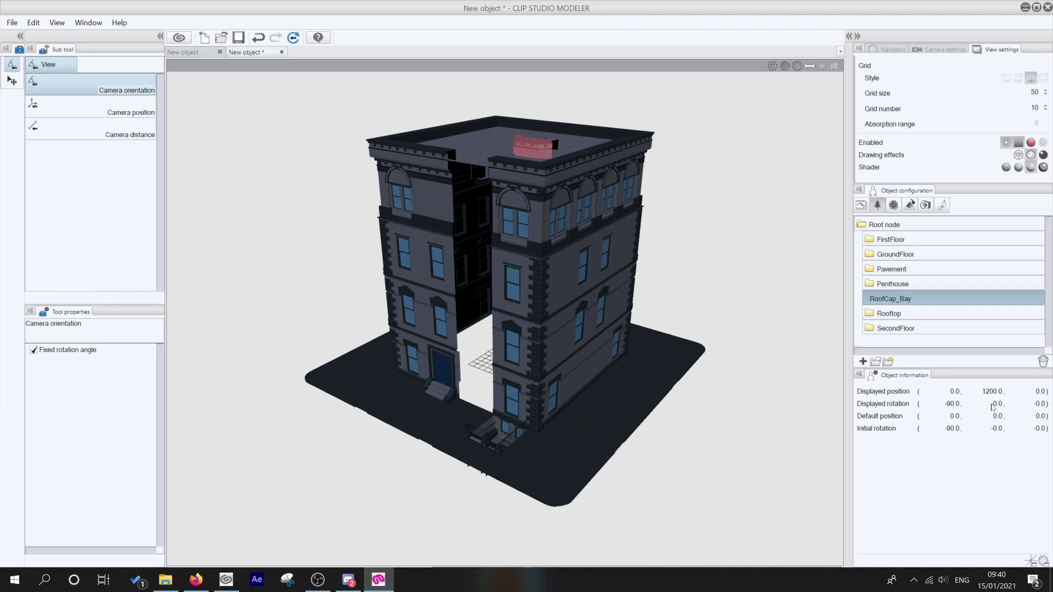
pyautogui.click(1038, 391)
pyautogui.write('650')
pyautogui.press('Return')
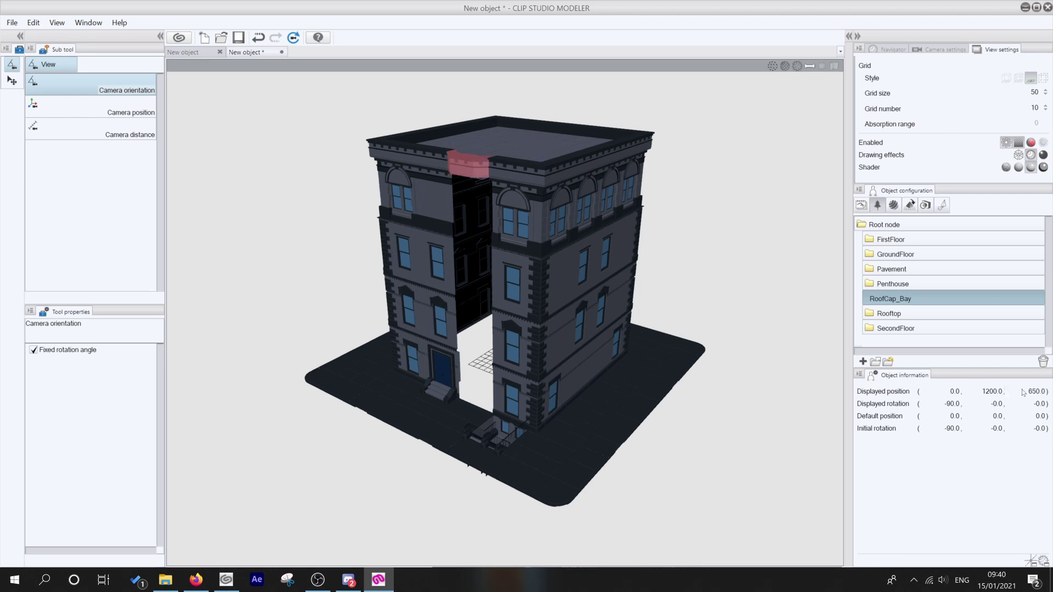
pyautogui.moveTo(312, 197); pyautogui.dragTo(385, 220)
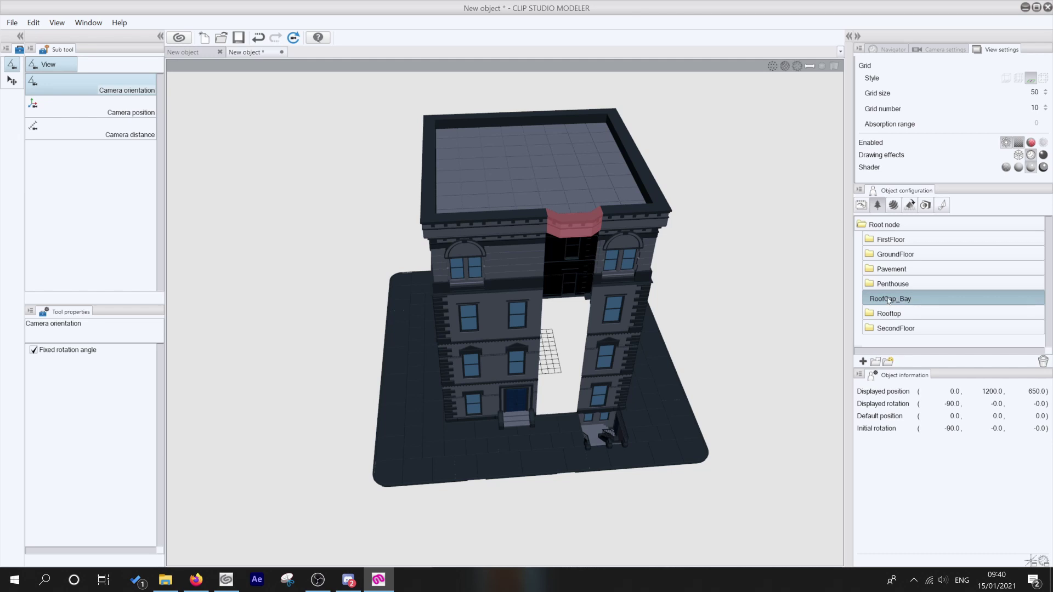
pyautogui.moveTo(889, 300); pyautogui.dragTo(900, 308)
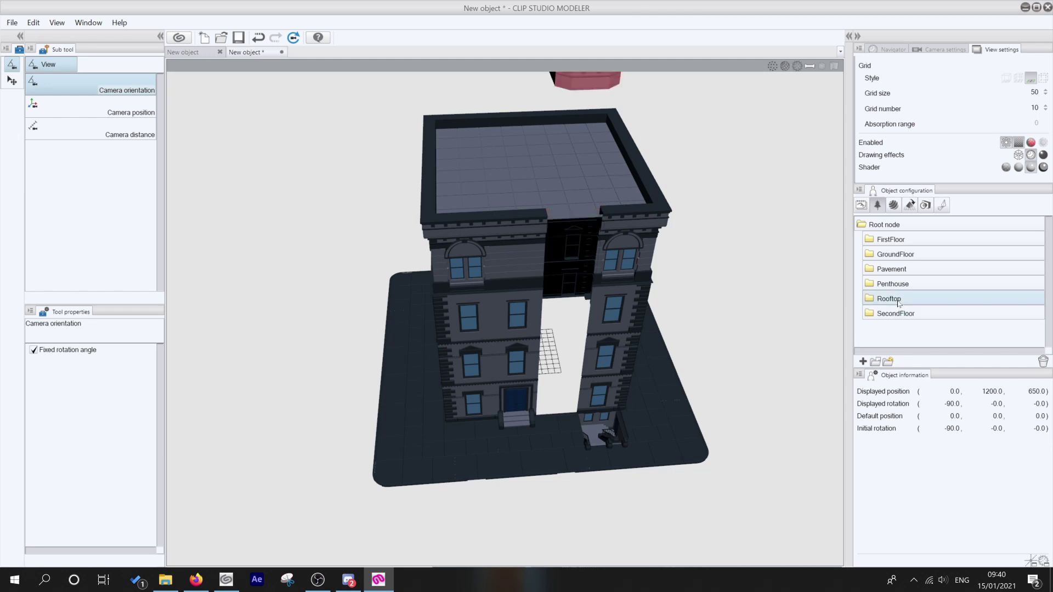
# - Re-enter the roof cap's Y position so it caps the central gap below the rooftop
pyautogui.click(898, 302)
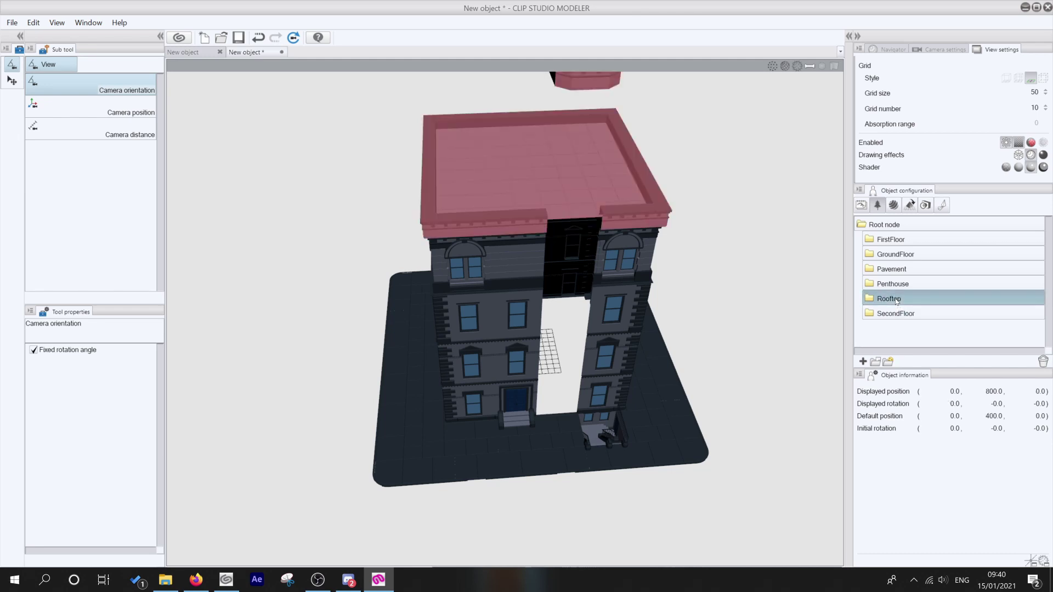
pyautogui.moveTo(742, 275); pyautogui.dragTo(677, 245)
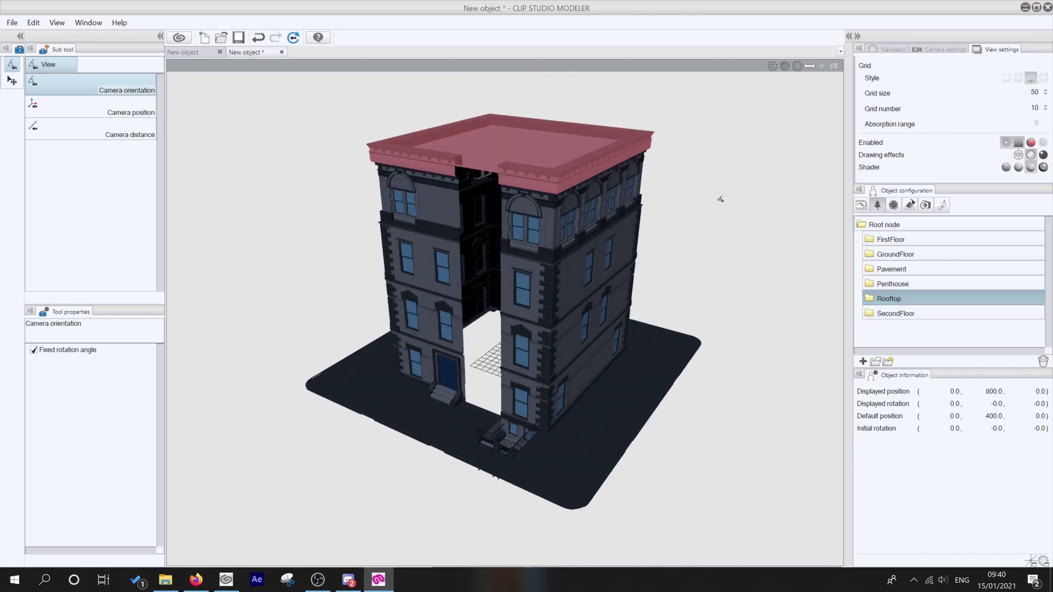
pyautogui.click(83, 107)
pyautogui.moveTo(245, 145); pyautogui.dragTo(359, 214)
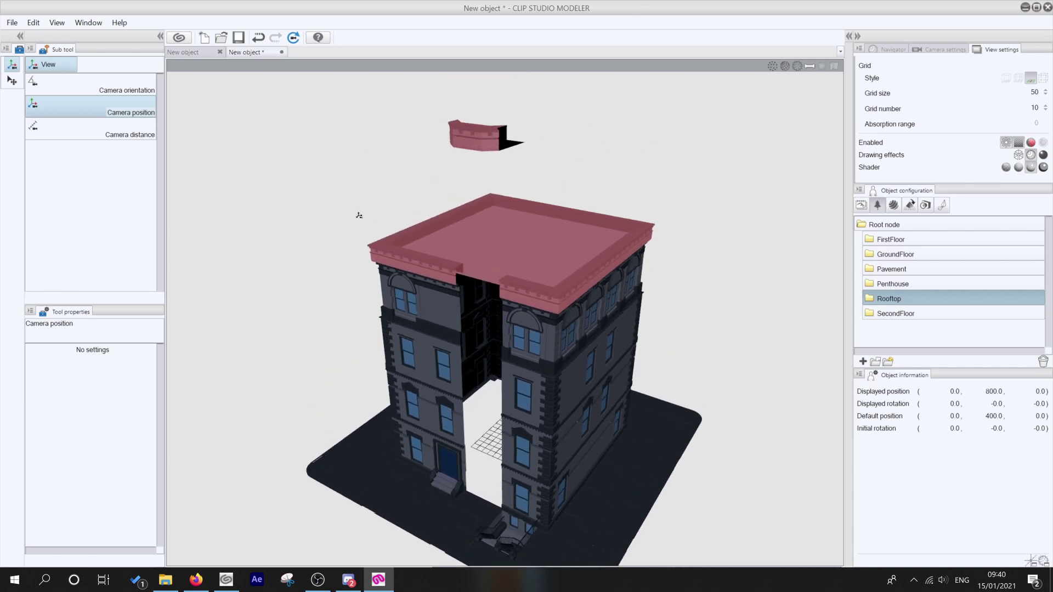
pyautogui.press('m')
pyautogui.click(491, 140)
pyautogui.doubleClick(984, 391)
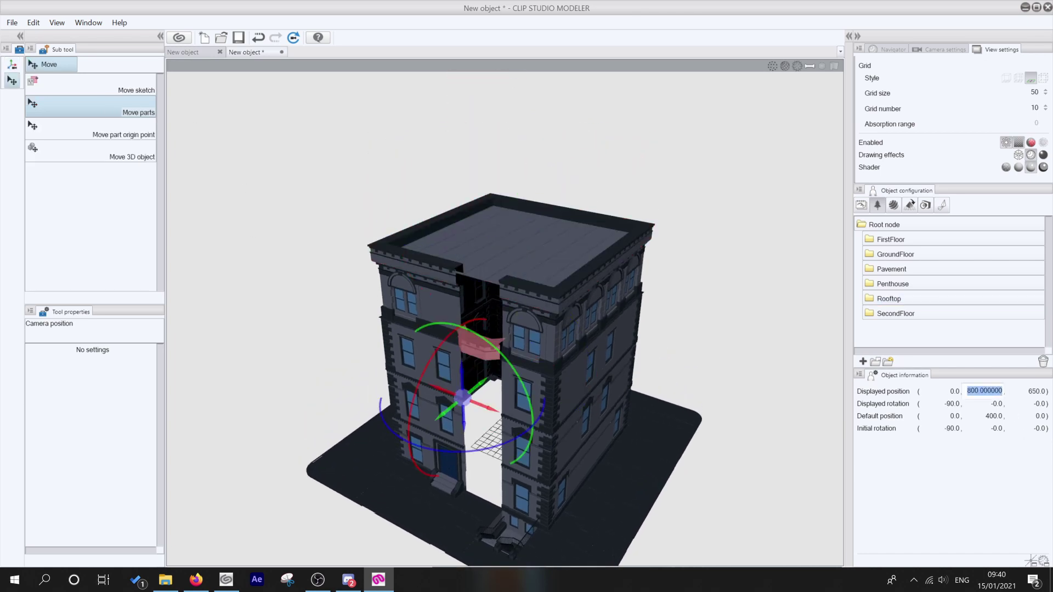
pyautogui.write('12')
pyautogui.press('Return')
pyautogui.press('Escape')
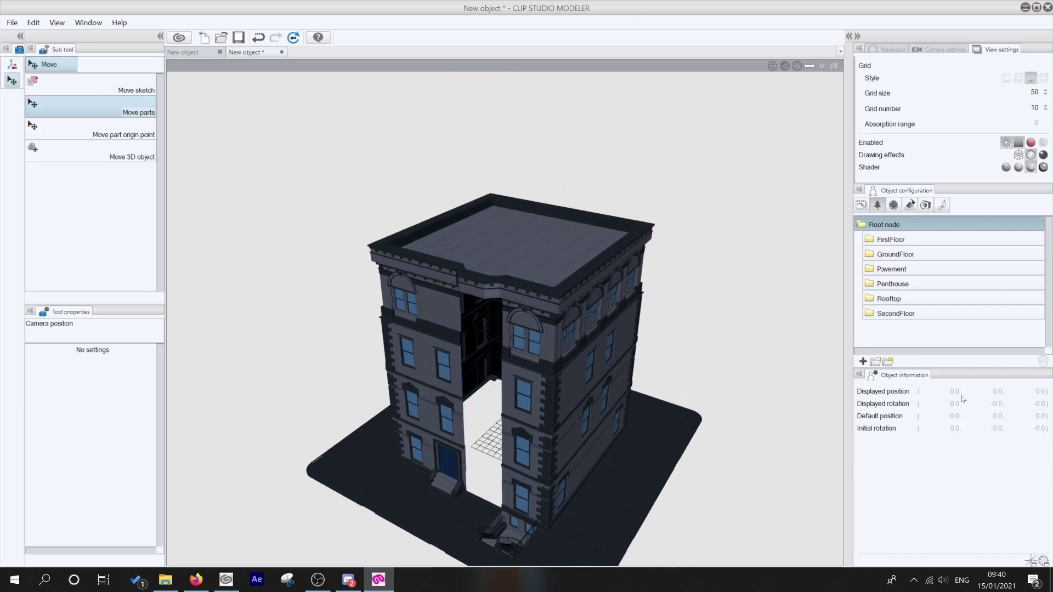
pyautogui.click(475, 292)
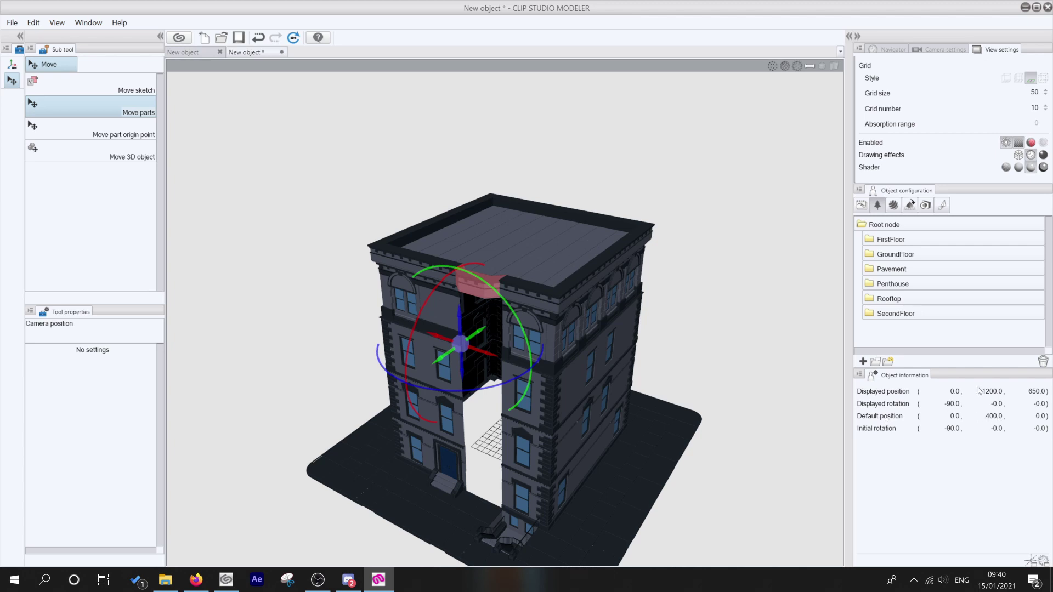
pyautogui.press('Escape')
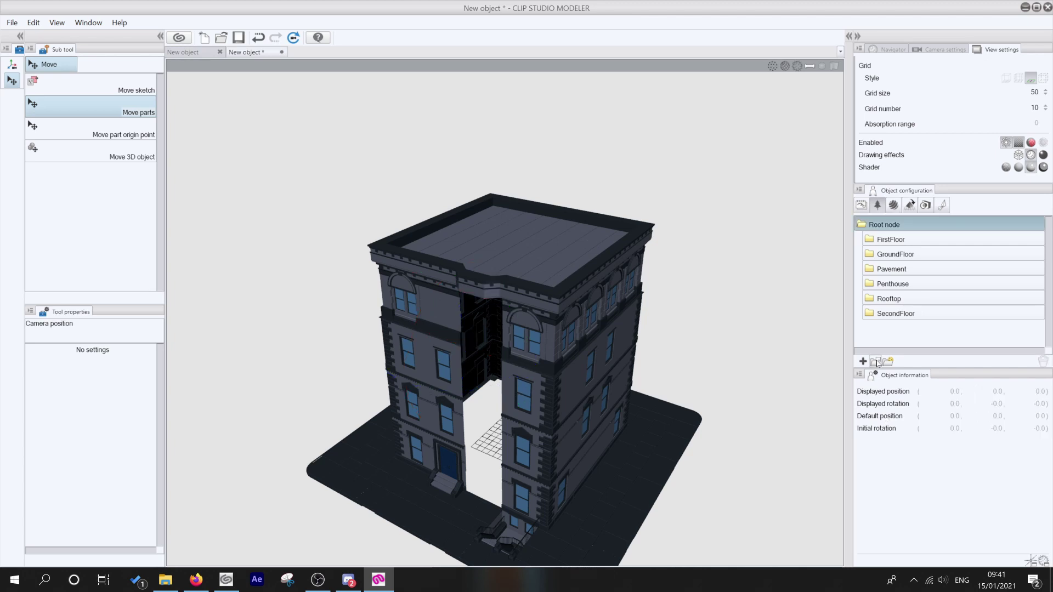
# - Import the WindowO1_Bay.fbx model file
pyautogui.click(878, 364)
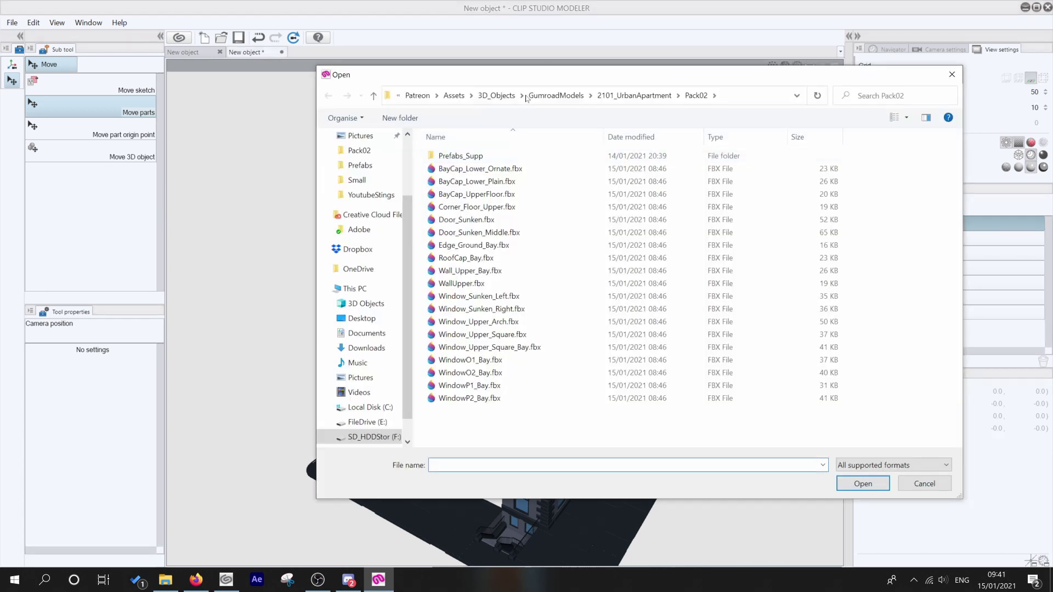
pyautogui.moveTo(521, 74); pyautogui.dragTo(567, 81)
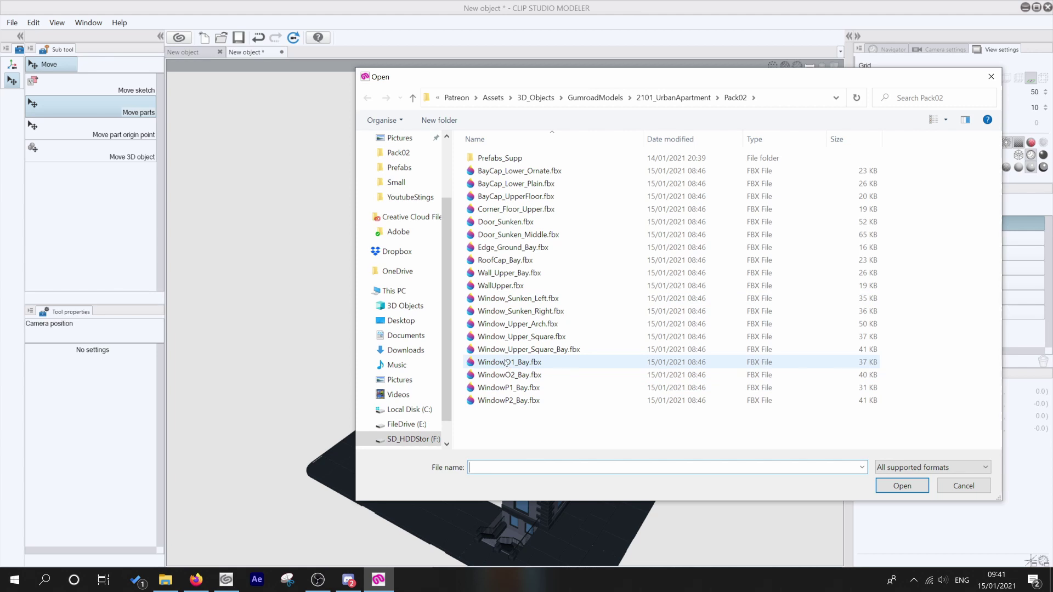
pyautogui.click(524, 362)
pyautogui.click(891, 490)
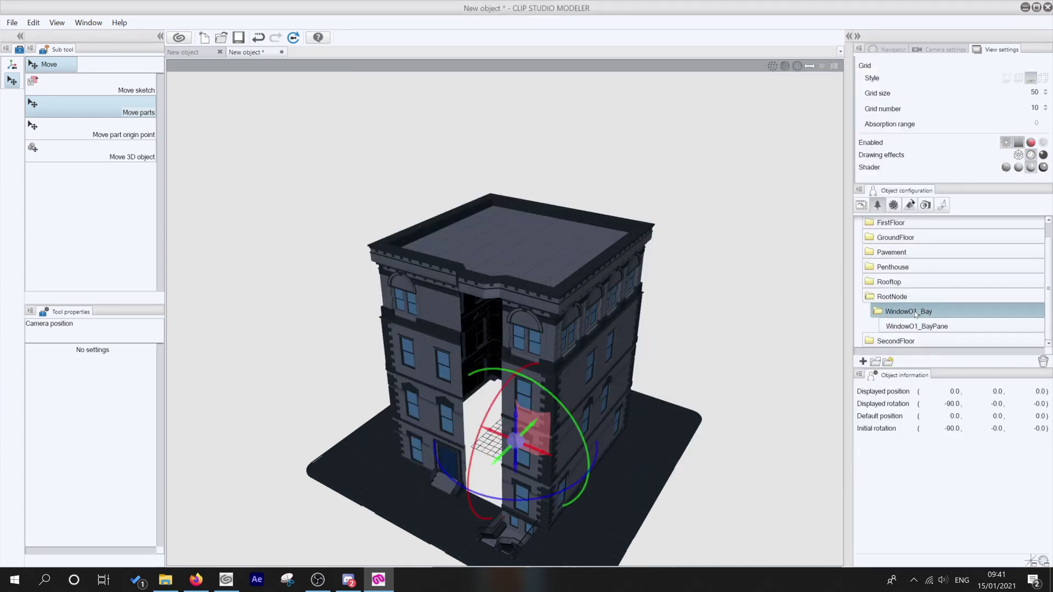
# - Set WindowO1_Bay to Z 650, move it into the building's groups, and delete the empty RootNode
pyautogui.click(920, 314)
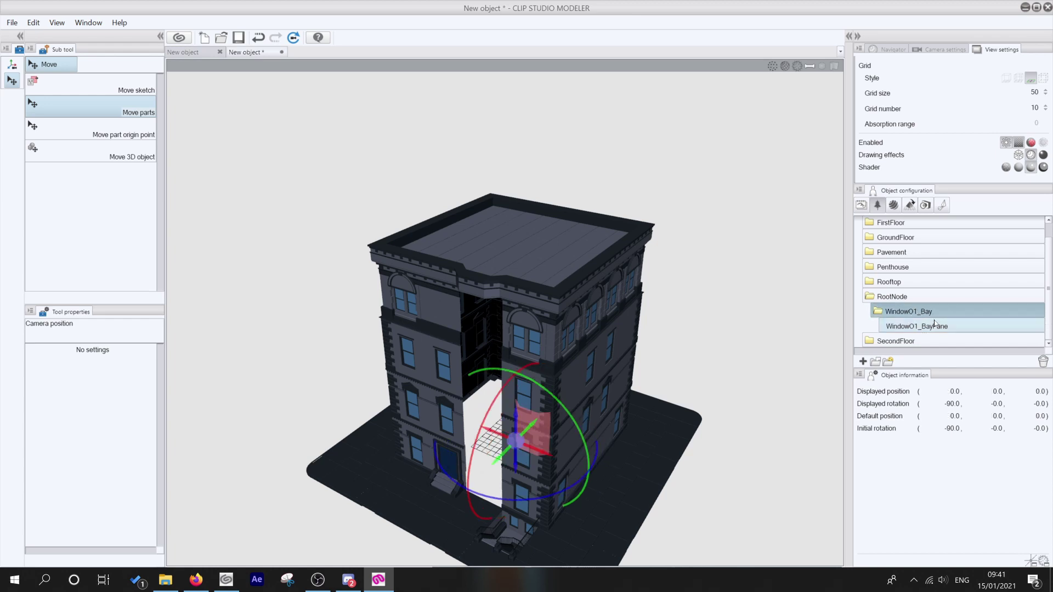
pyautogui.click(1037, 392)
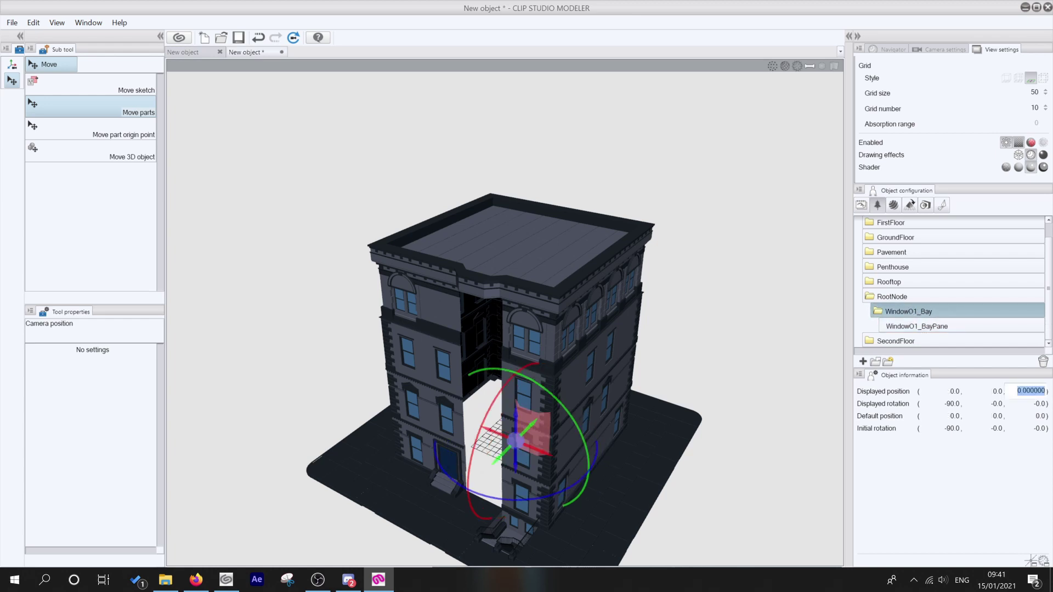
pyautogui.write('650')
pyautogui.press('Return')
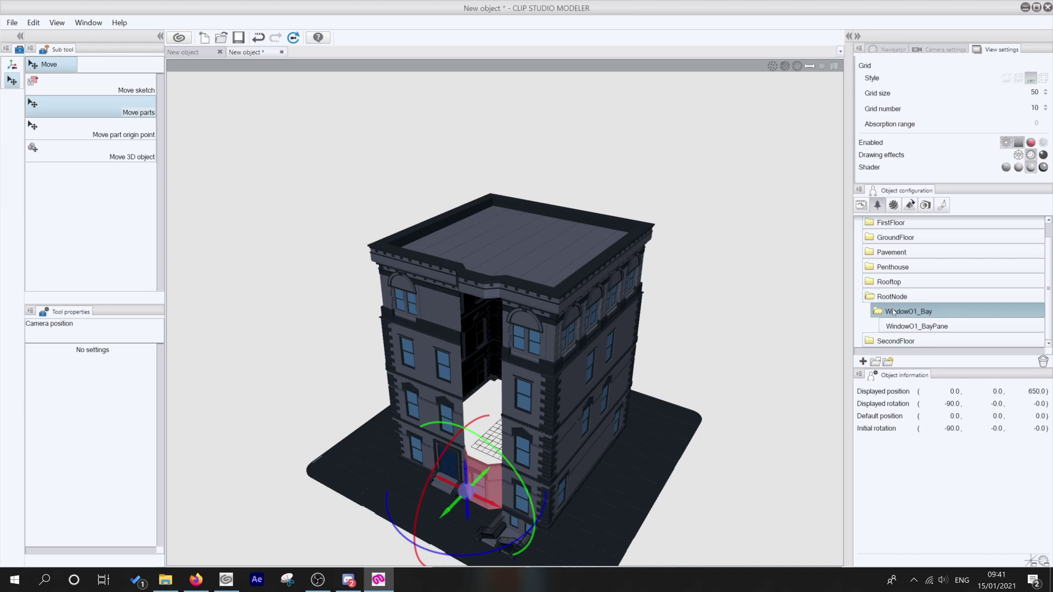
pyautogui.moveTo(896, 313); pyautogui.dragTo(916, 238)
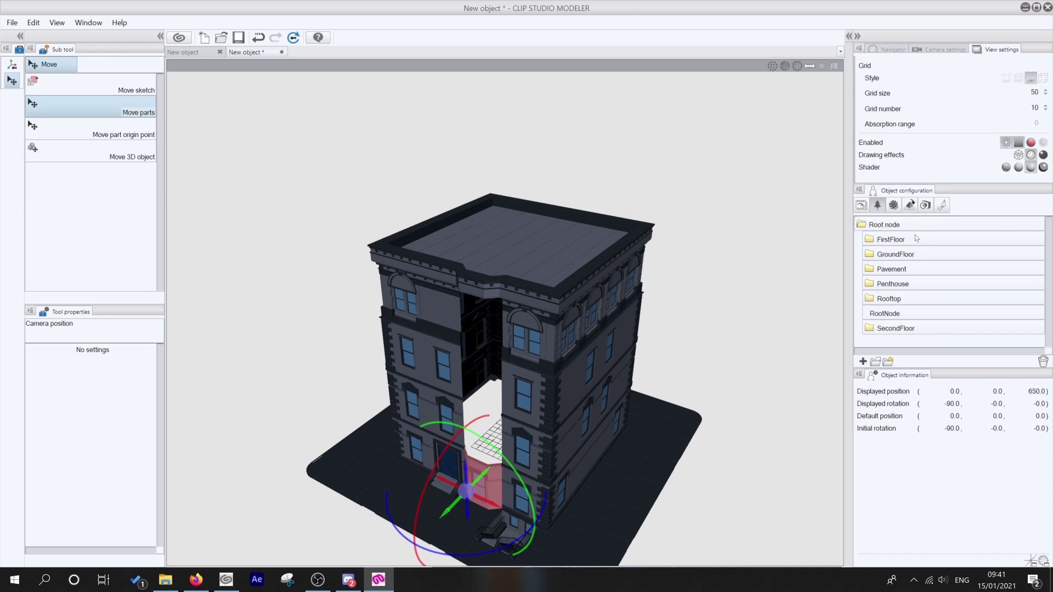
pyautogui.click(905, 314)
pyautogui.press('Delete')
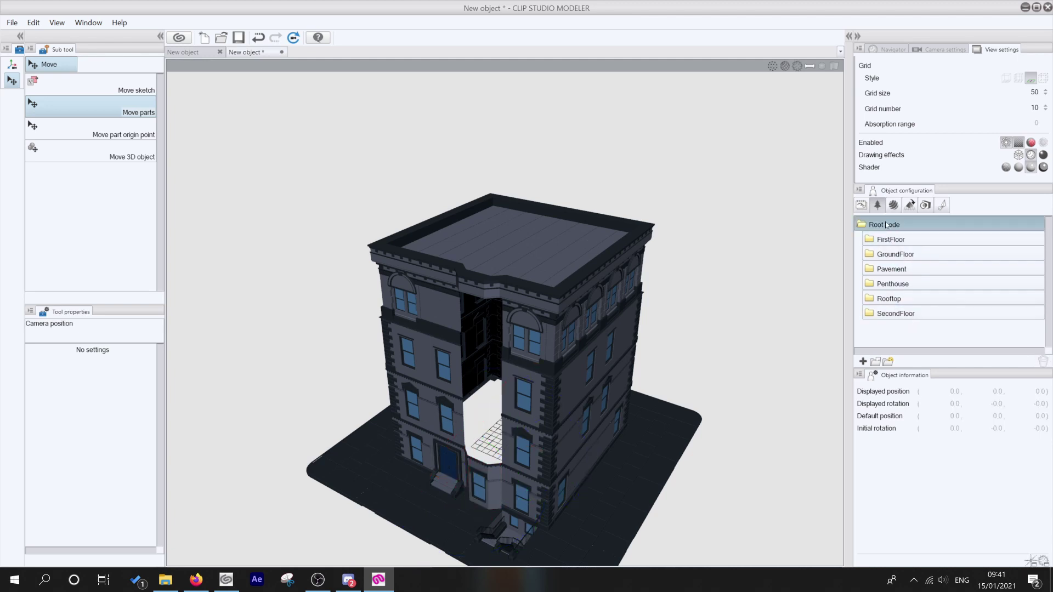
# - Import Edge_Ground_Bay.fbx and set its Z position to 650
pyautogui.click(876, 362)
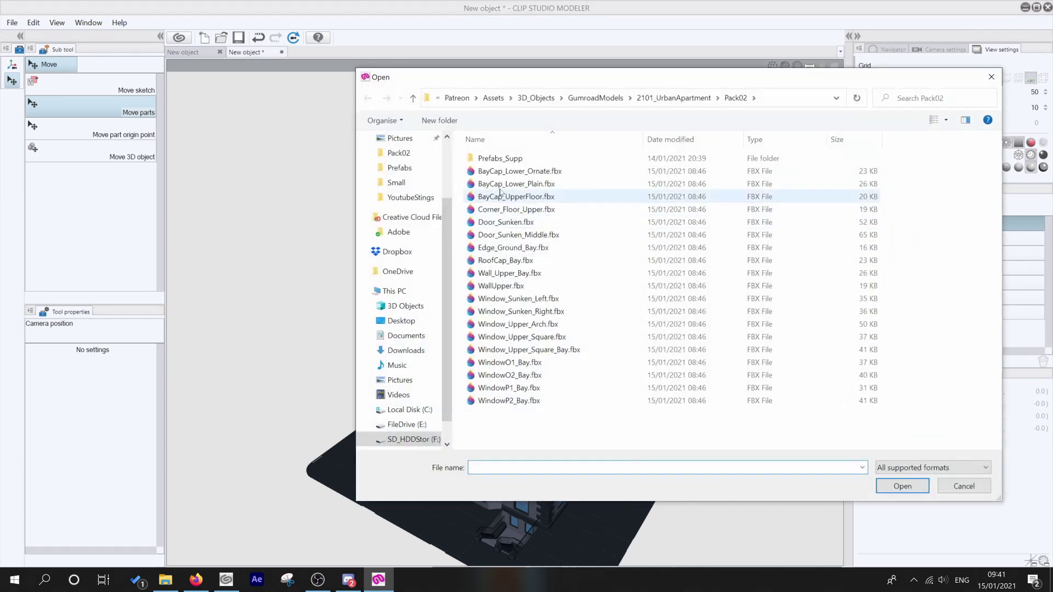
pyautogui.click(512, 248)
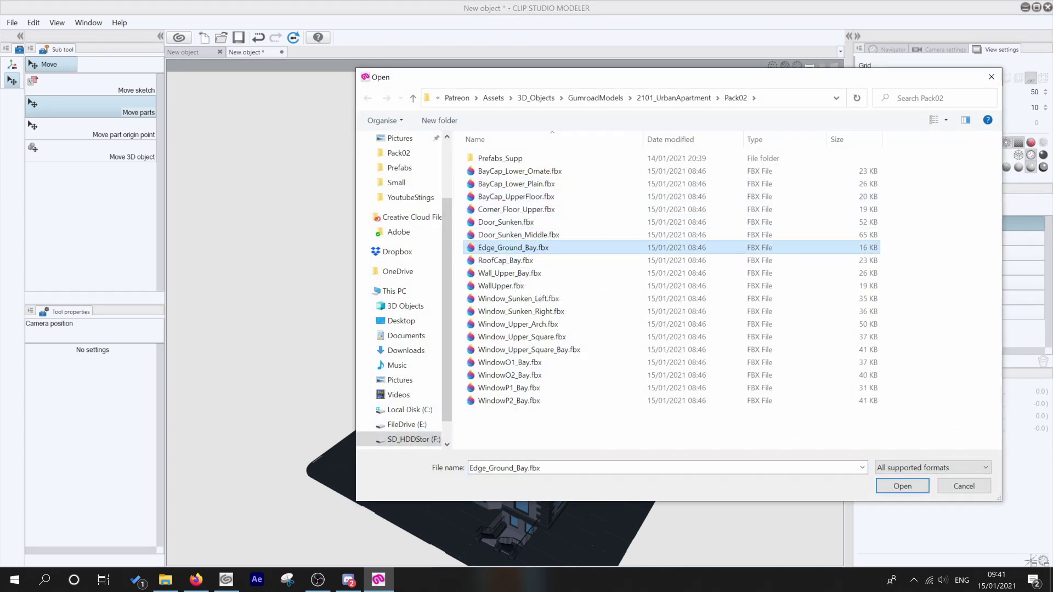
pyautogui.click(903, 486)
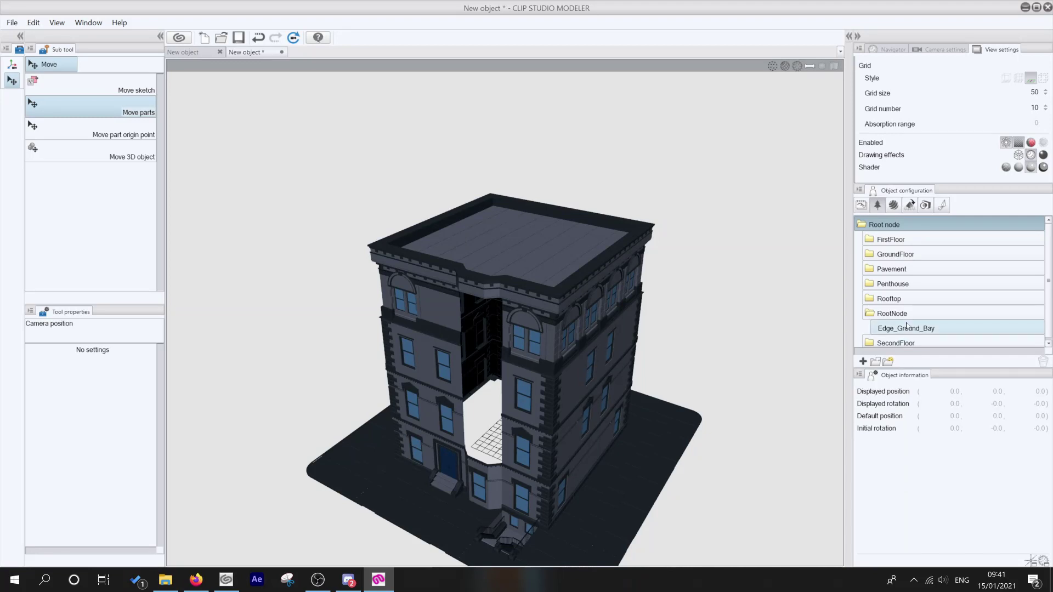
pyautogui.click(908, 328)
pyautogui.doubleClick(1033, 392)
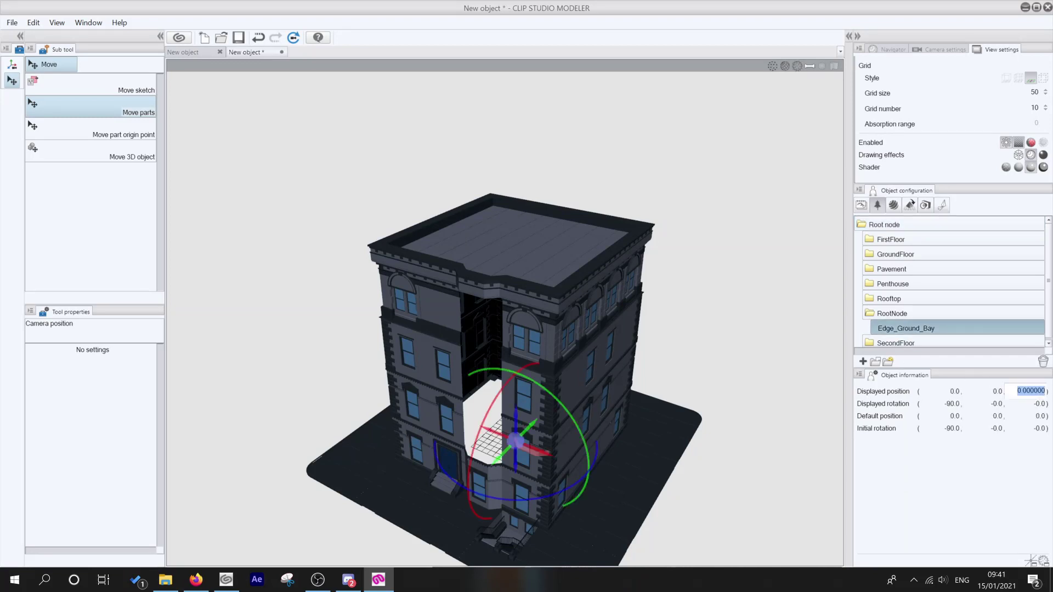
pyautogui.write('650')
pyautogui.press('Return')
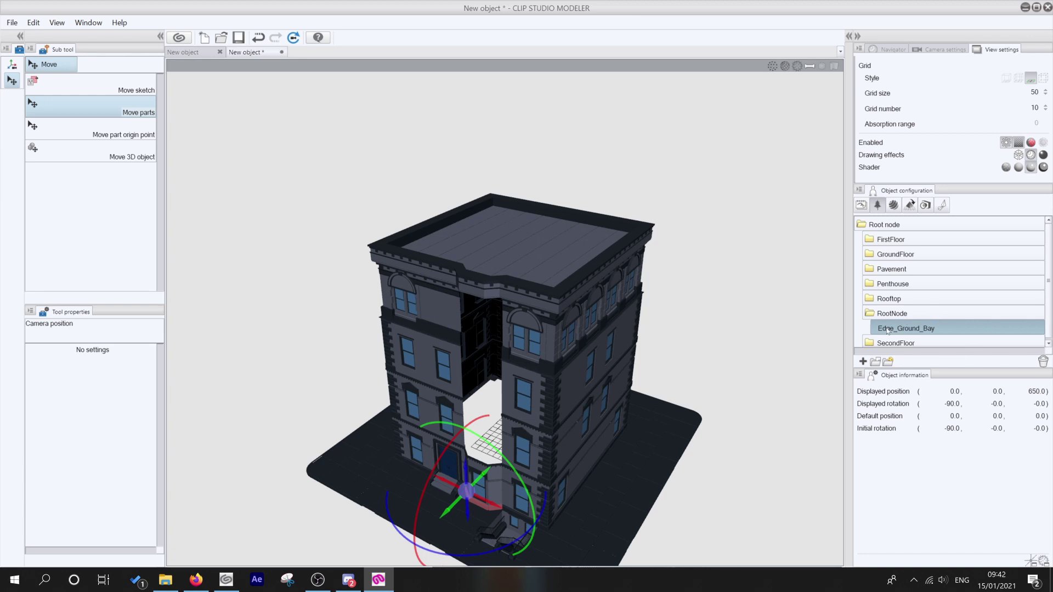
# - Move Edge_Ground_Bay into the Pavement group, delete the empty RootNode, and reopen the import dialog
pyautogui.moveTo(888, 331); pyautogui.dragTo(898, 269)
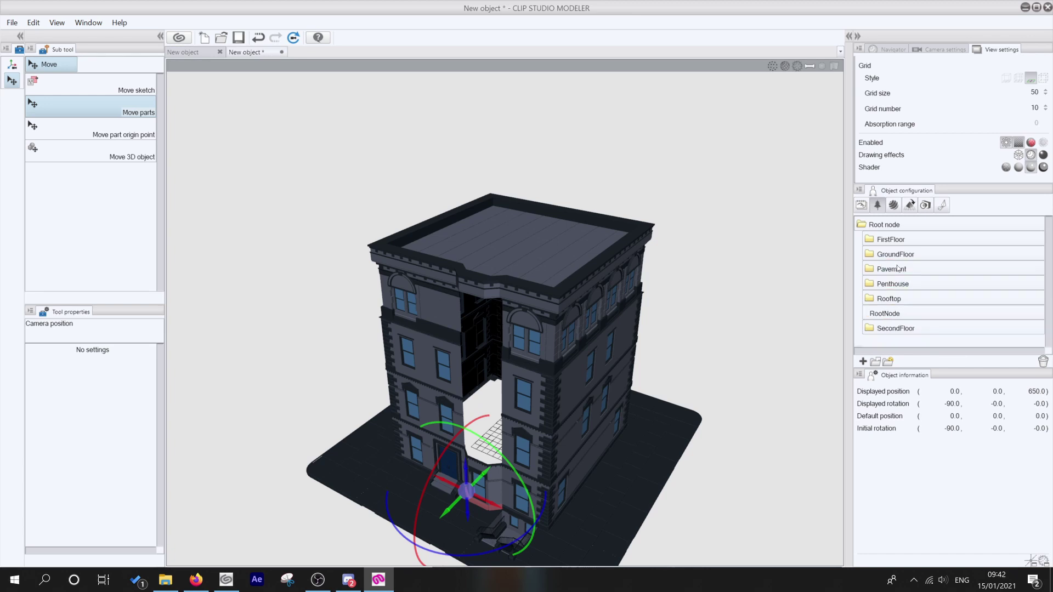
pyautogui.click(892, 312)
pyautogui.click(1043, 361)
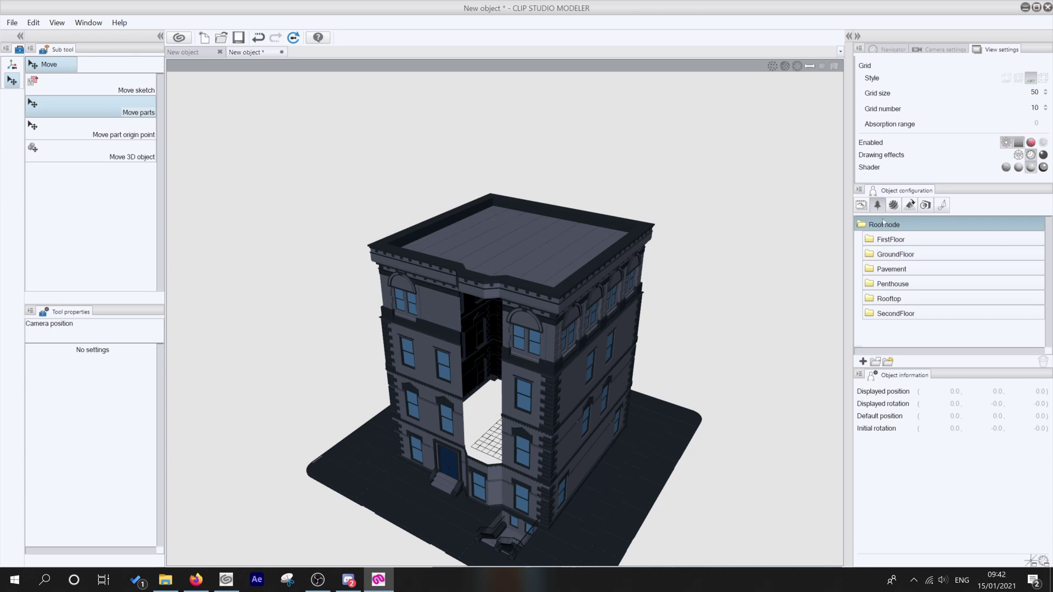
pyautogui.hotkey('ctrl', 'o')
pyautogui.moveTo(596, 78); pyautogui.dragTo(701, 91)
# - Import WindowO2_Bay.fbx and set its position to Z 650, Y 400
pyautogui.click(624, 387)
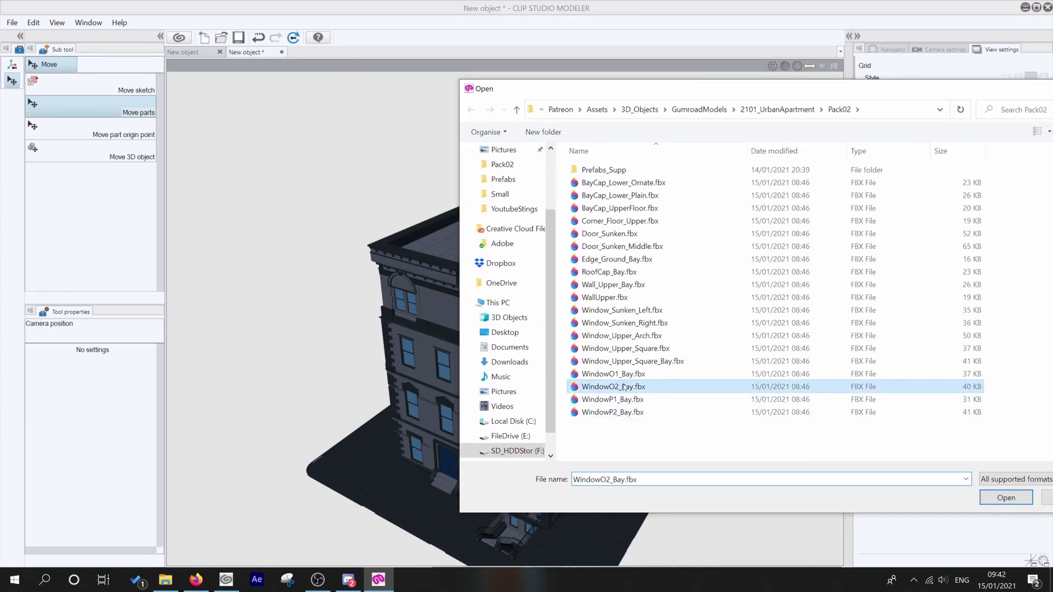
pyautogui.click(1006, 497)
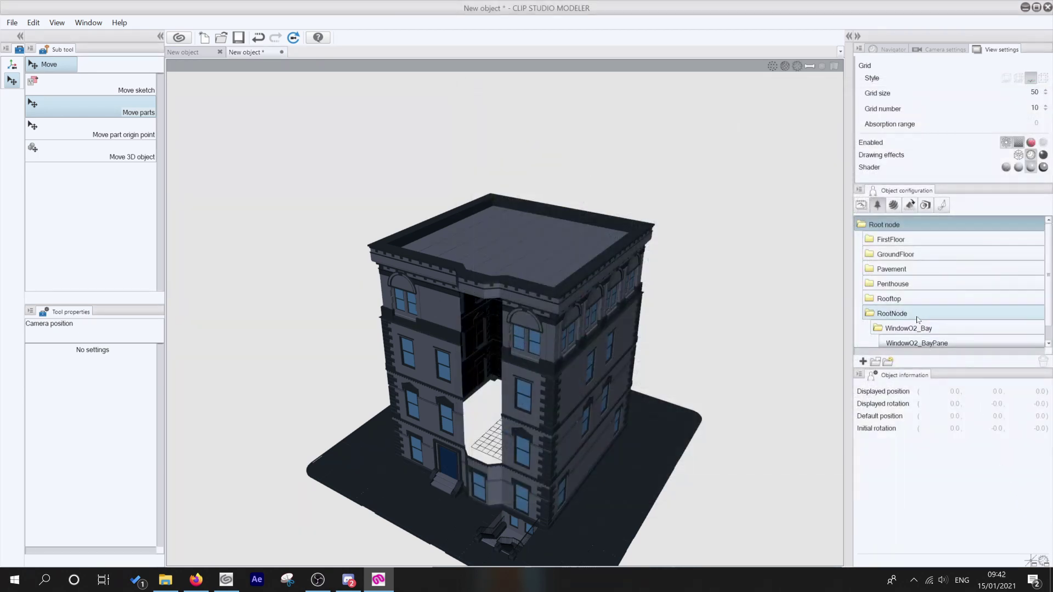
pyautogui.click(1035, 391)
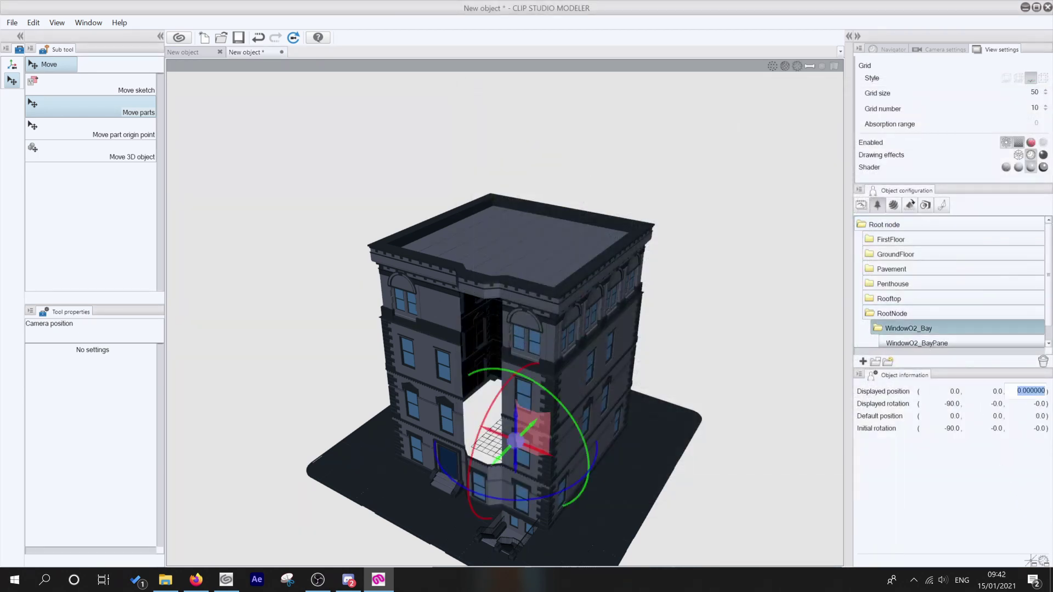
pyautogui.write('650')
pyautogui.press('Return')
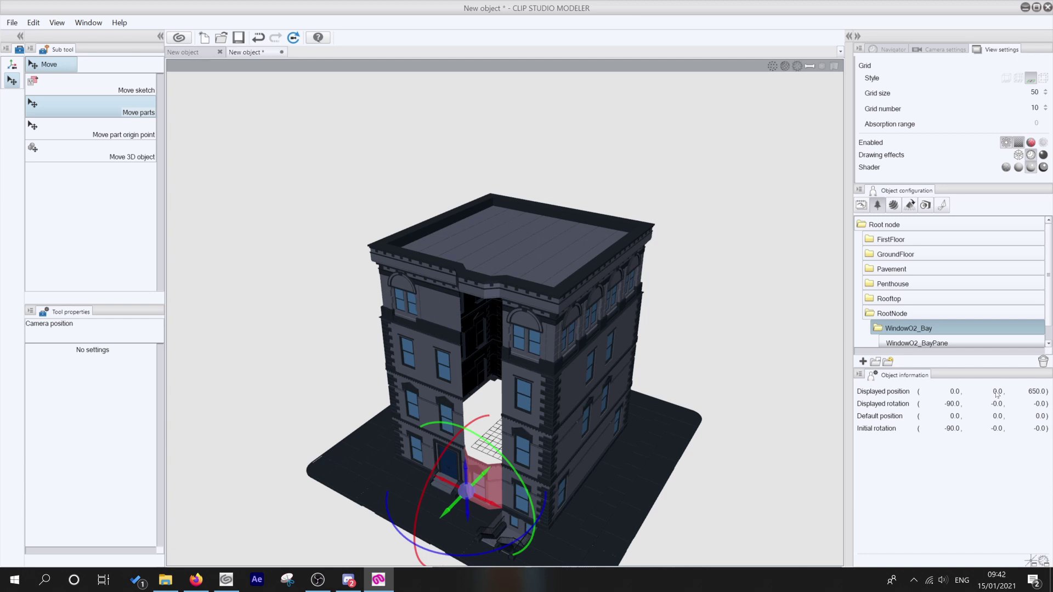
pyautogui.click(997, 391)
pyautogui.write('400')
pyautogui.press('Return')
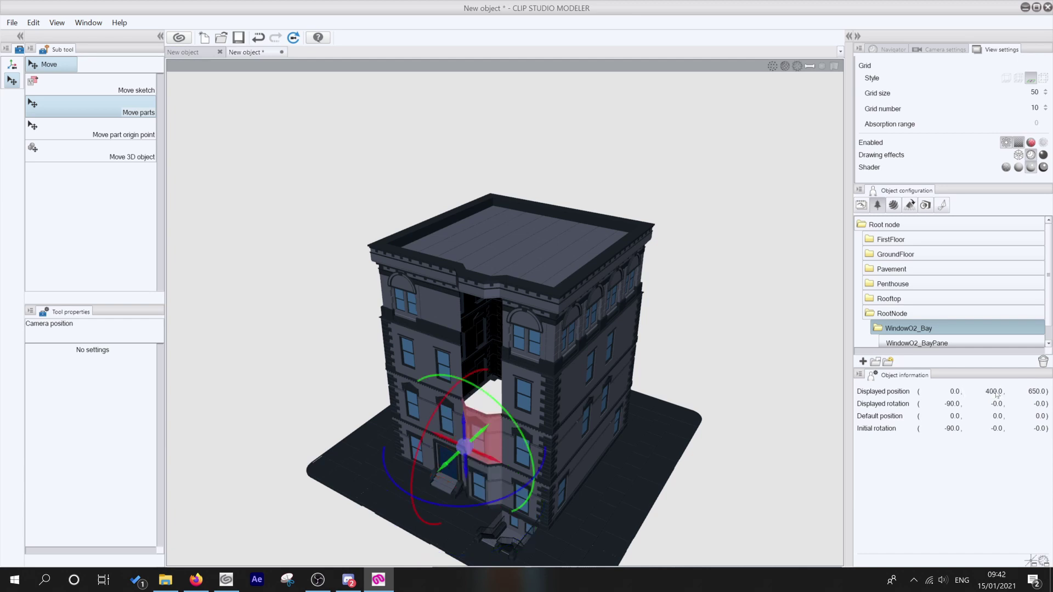
# - Move WindowO2_Bay into the FirstFloor group, then select RootNode to import another part
pyautogui.moveTo(905, 328); pyautogui.dragTo(894, 239)
pyautogui.click(892, 314)
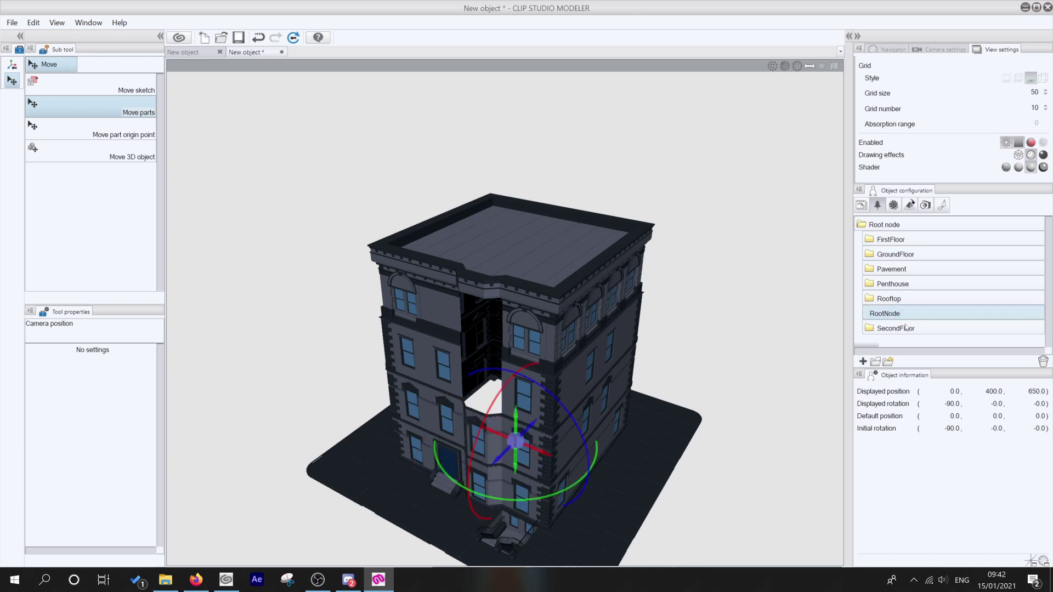
pyautogui.hotkey('ctrl', 'o')
# - Import WindowO1_Bay and set its position to Z 650, Y 800
pyautogui.click(839, 510)
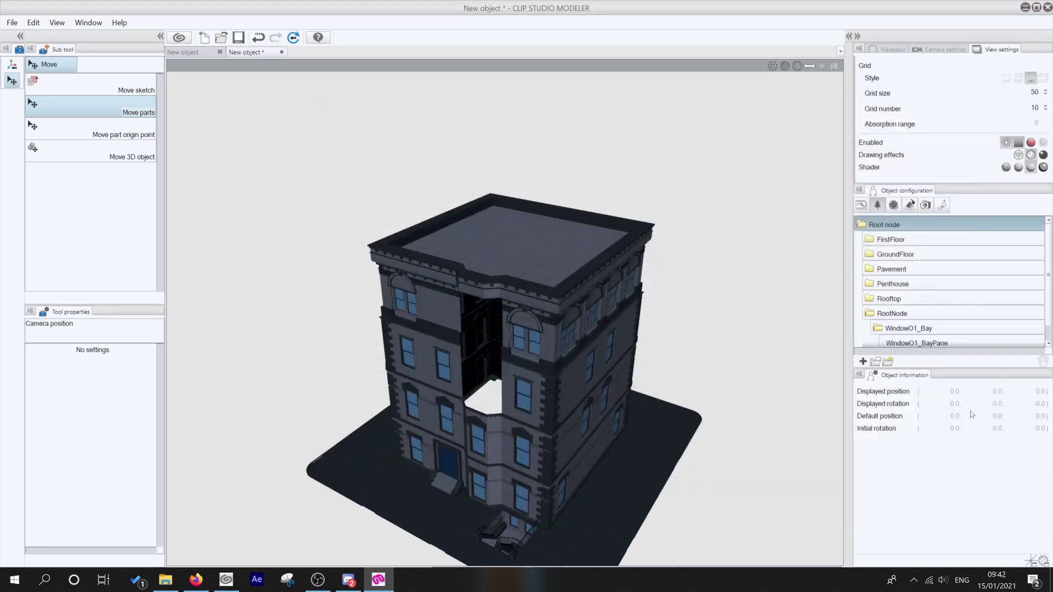
pyautogui.click(911, 328)
pyautogui.click(1032, 391)
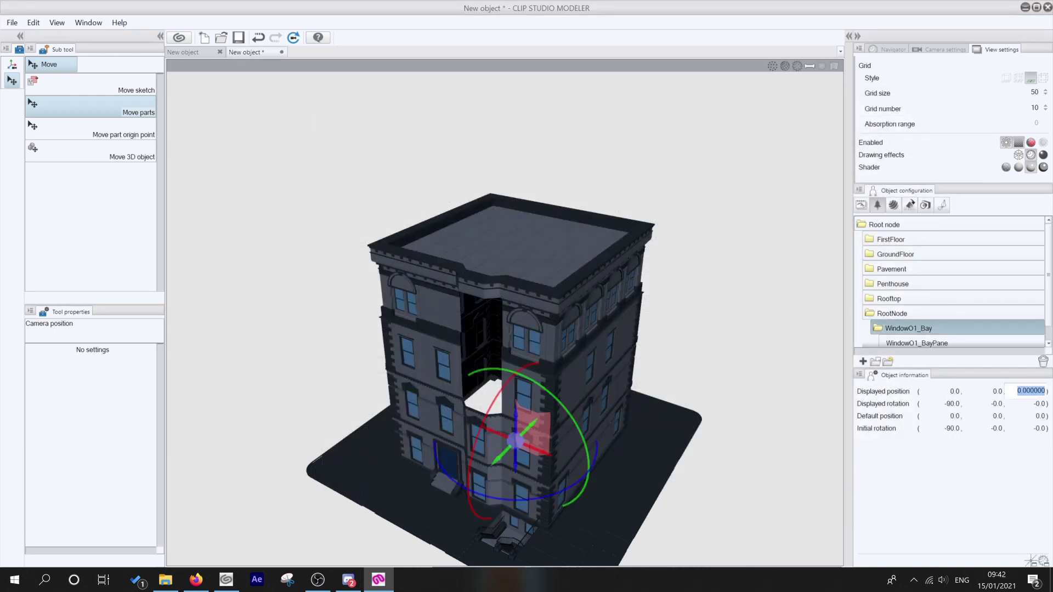
pyautogui.write('650')
pyautogui.press('Return')
pyautogui.click(997, 392)
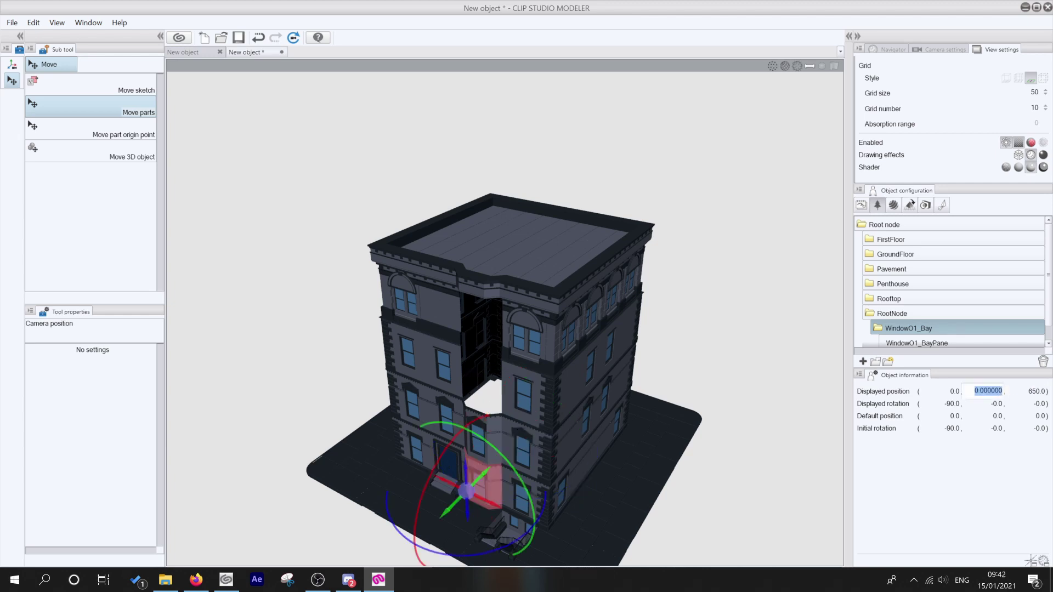
pyautogui.write('800')
pyautogui.press('Return')
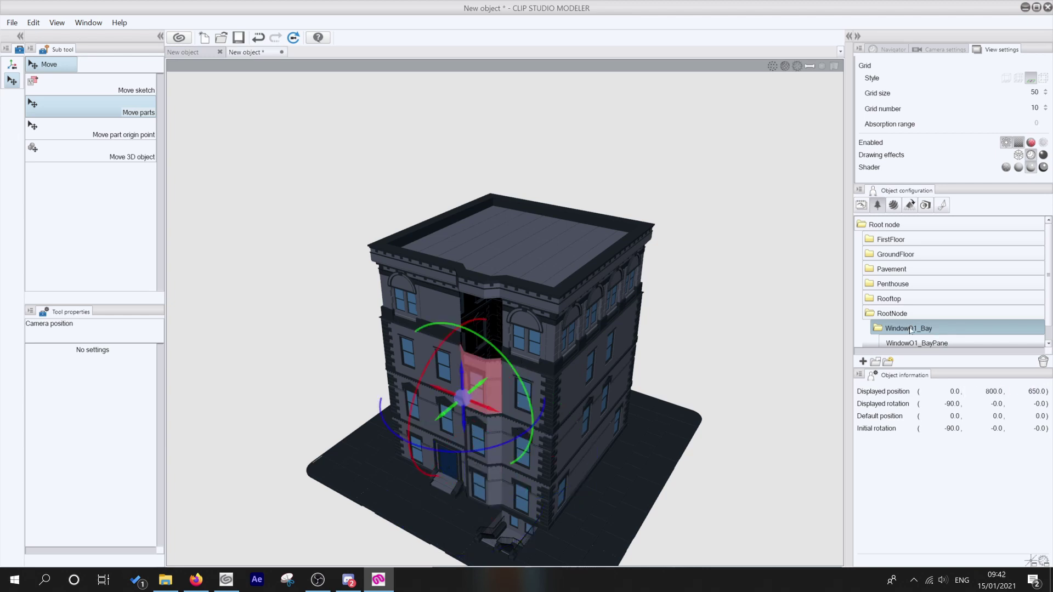
# - Move WindowO1_Bay into SecondFloor, select the Root node and reopen the Open dialog
pyautogui.moveTo(912, 329)
pyautogui.mouseDown()
pyautogui.moveTo(910, 259)
pyautogui.moveTo(910, 336)
pyautogui.mouseUp()
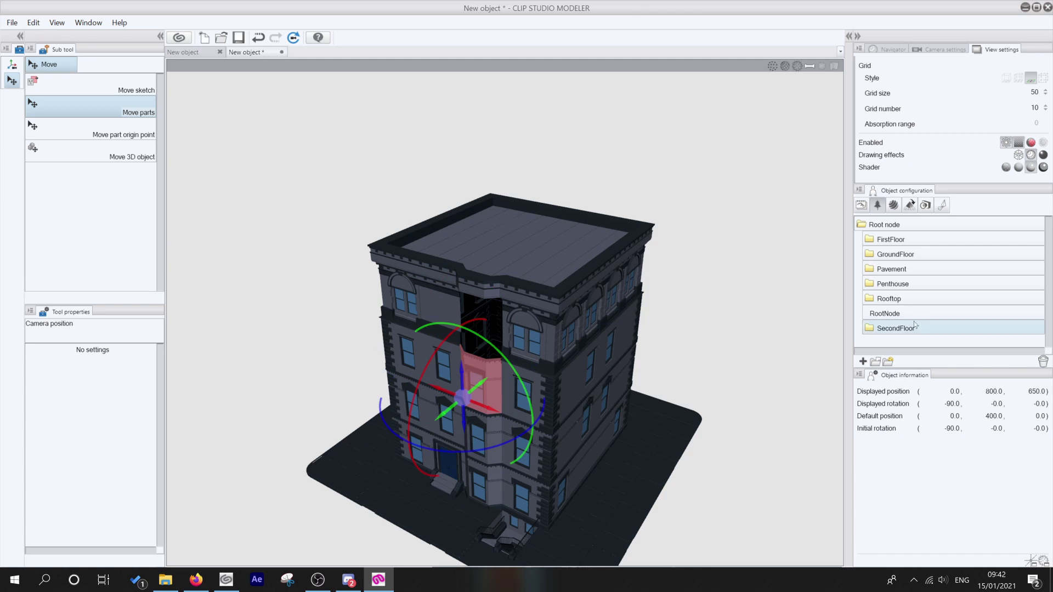
pyautogui.click(900, 313)
pyautogui.click(885, 224)
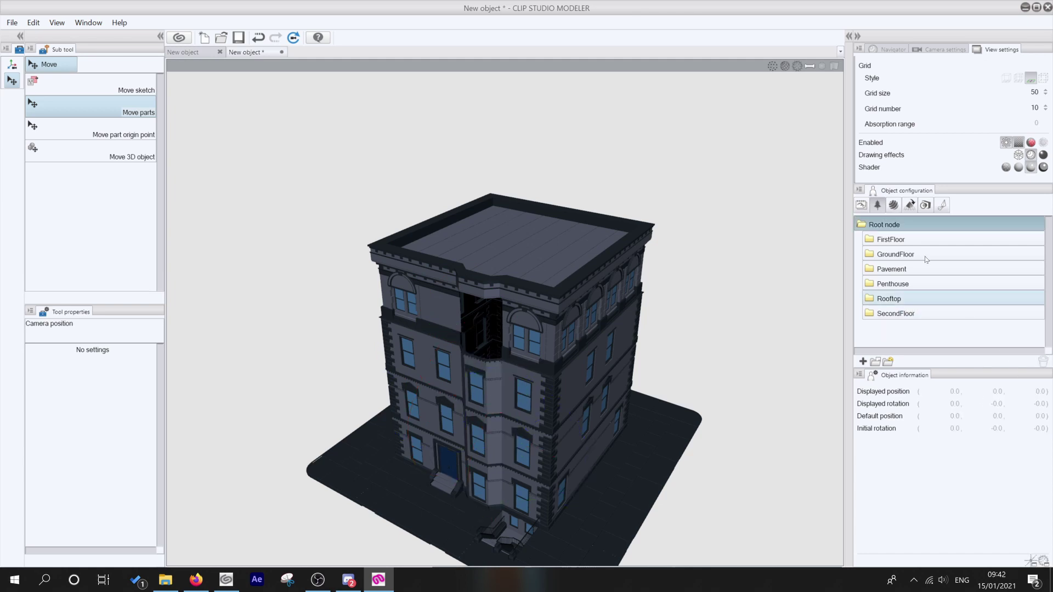
pyautogui.click(863, 362)
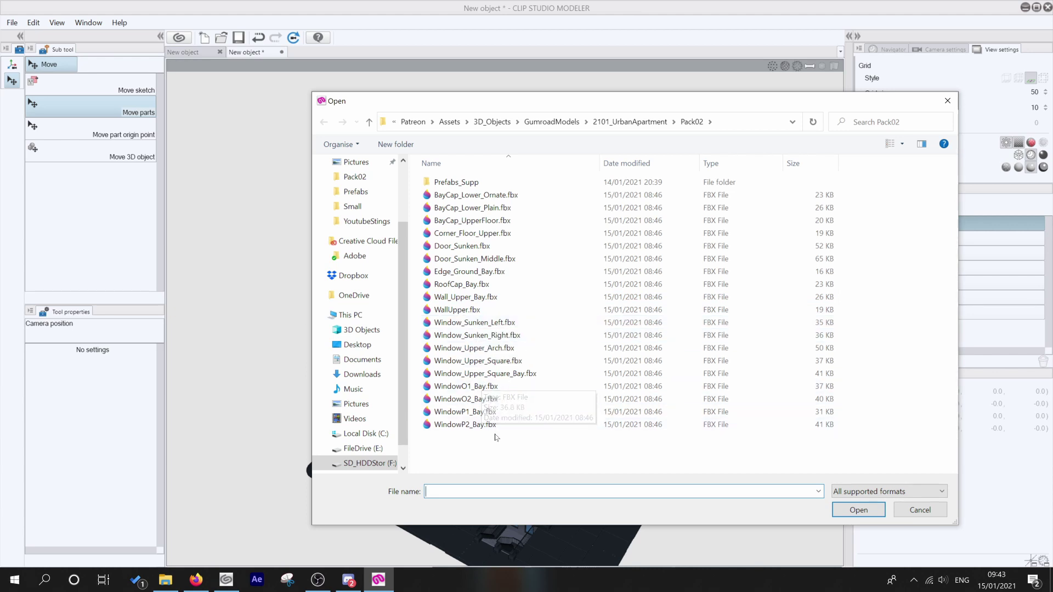
# - Import Window_Upper_Square_Bay.fbx and set its position to Z 650, Y 1200
pyautogui.click(483, 373)
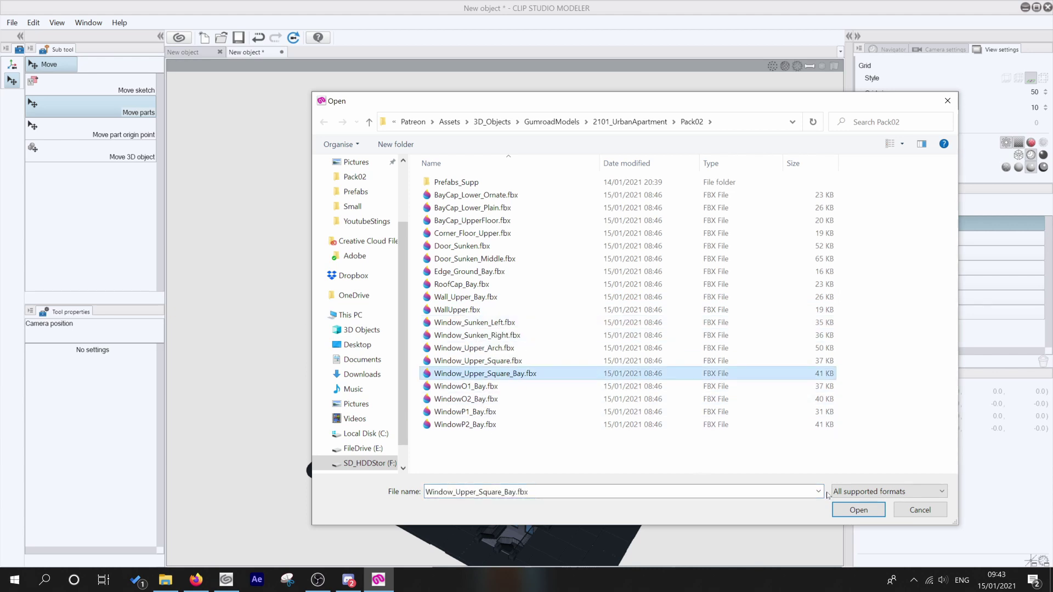
pyautogui.click(858, 510)
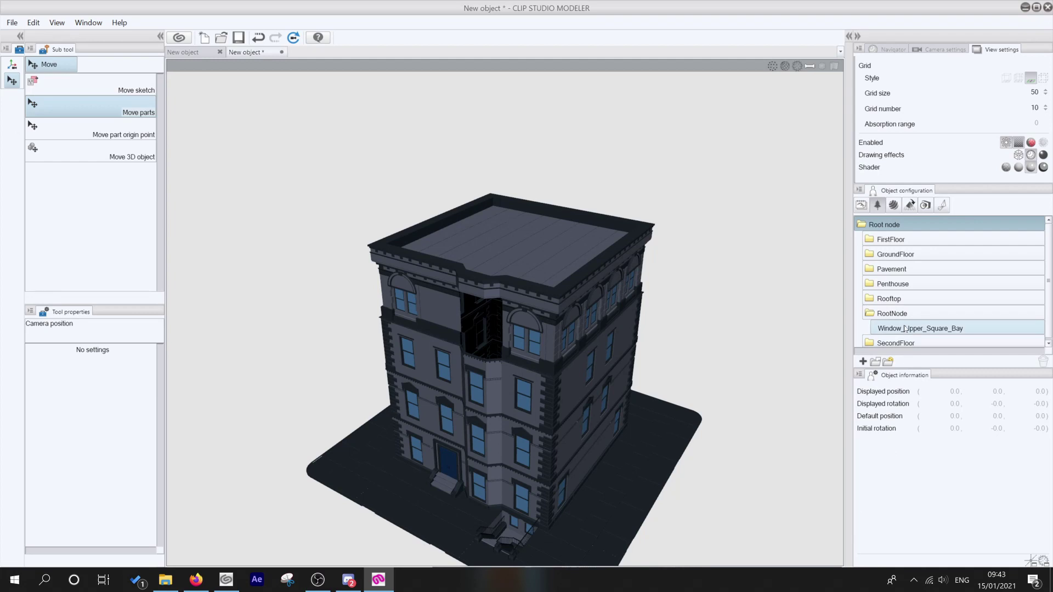
pyautogui.click(1039, 392)
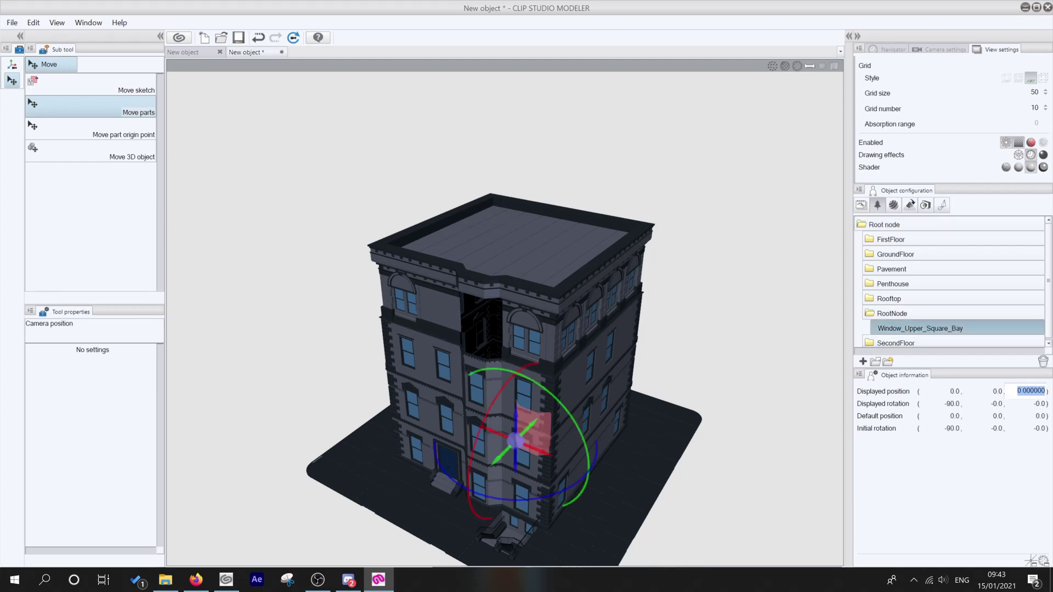
pyautogui.write('650')
pyautogui.press('Return')
pyautogui.click(998, 391)
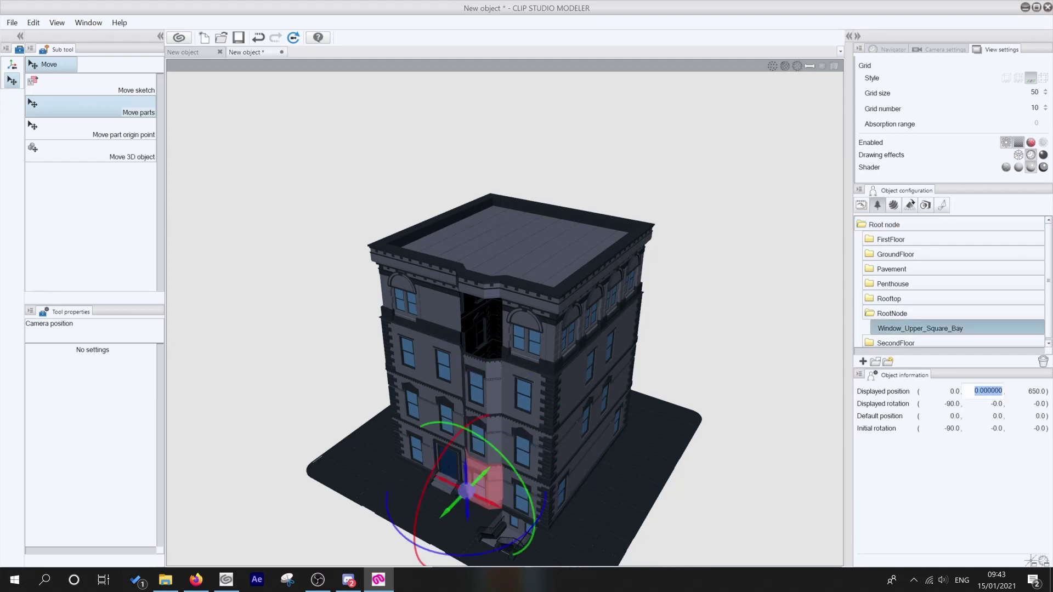
pyautogui.write('800')
pyautogui.press('Return')
pyautogui.click(997, 391)
pyautogui.write('1200')
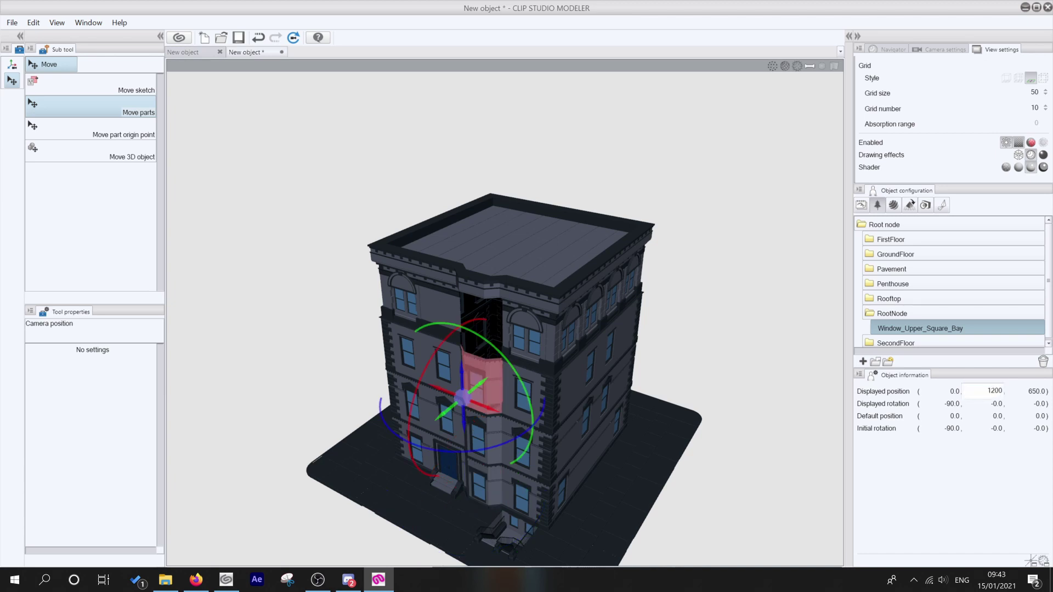
pyautogui.press('Return')
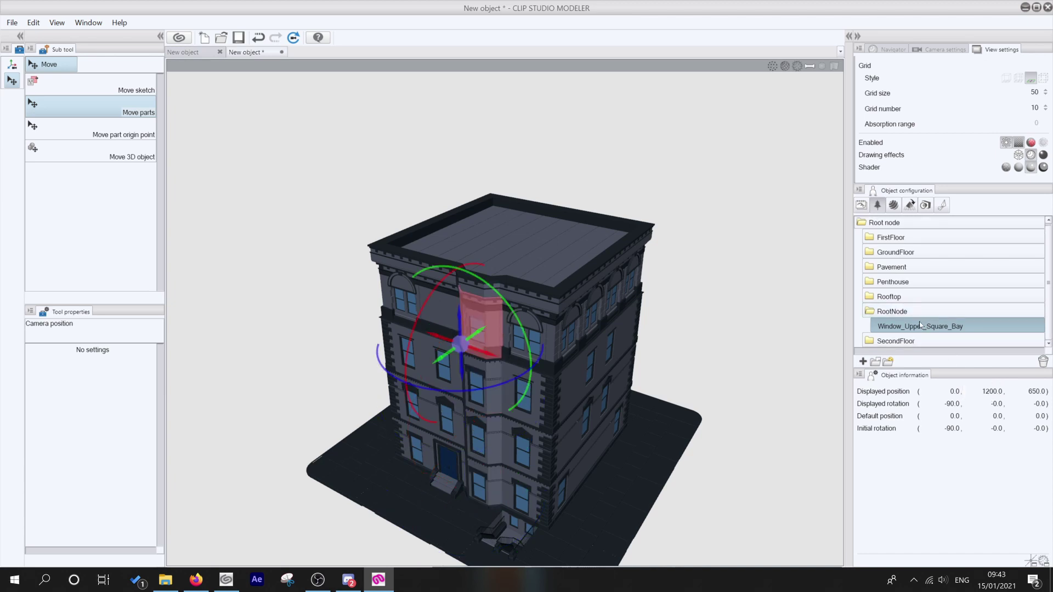
# - Move the window into Penthouse, set rotation Y 0 and position X 0, Y 1200, Z 650
pyautogui.moveTo(914, 328); pyautogui.dragTo(911, 284)
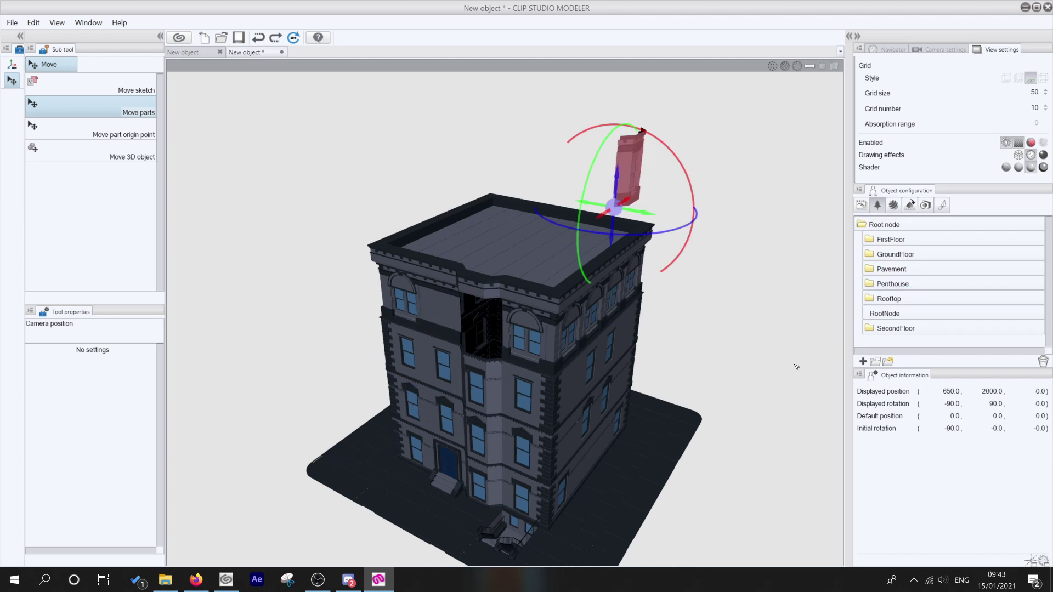
pyautogui.doubleClick(995, 406)
pyautogui.write('0')
pyautogui.press('Return')
pyautogui.doubleClick(992, 391)
pyautogui.write('1200')
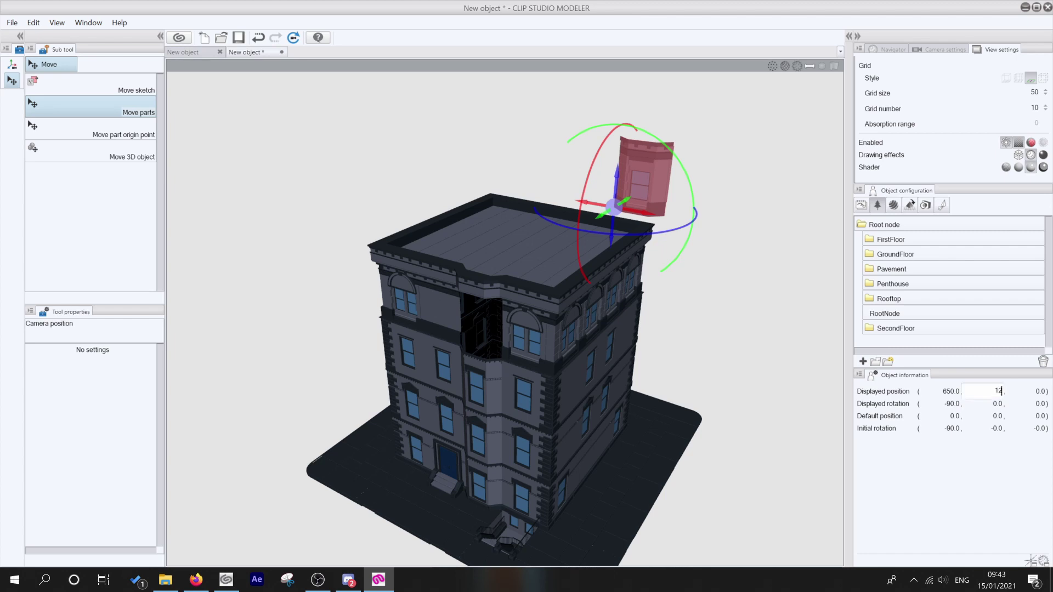
pyautogui.press('Return')
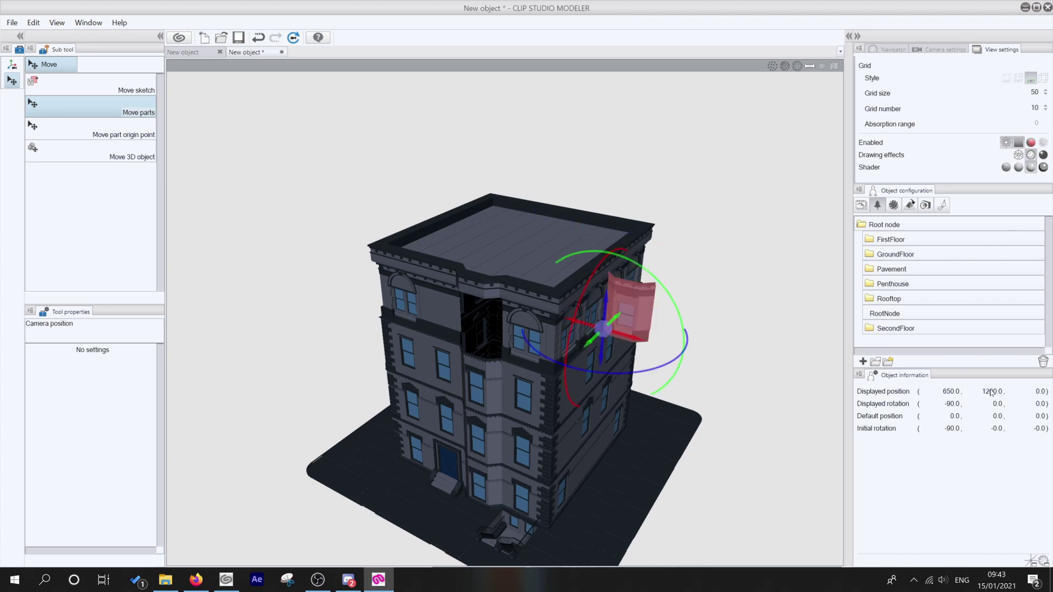
pyautogui.doubleClick(953, 392)
pyautogui.write('0')
pyautogui.press('Return')
pyautogui.doubleClick(1040, 392)
pyautogui.write('650')
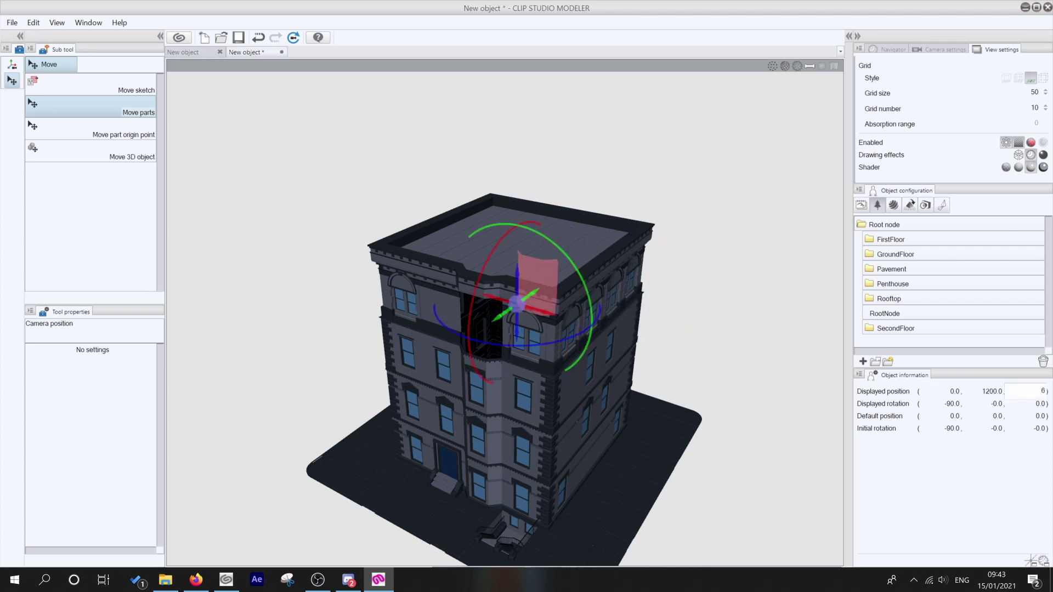
pyautogui.press('Return')
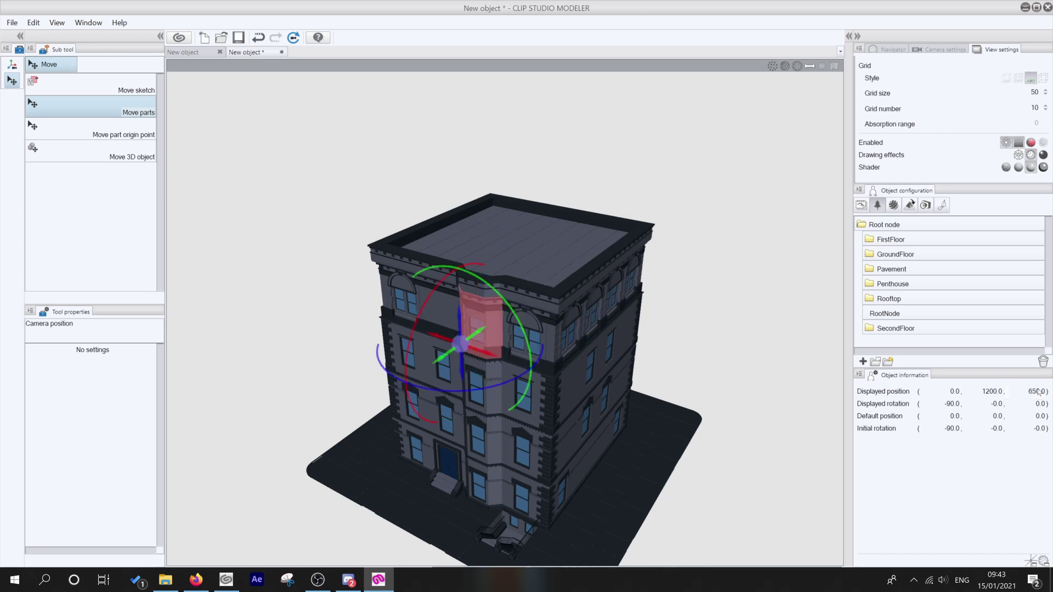
# - Delete the bay window part on the upper floor
pyautogui.click(691, 353)
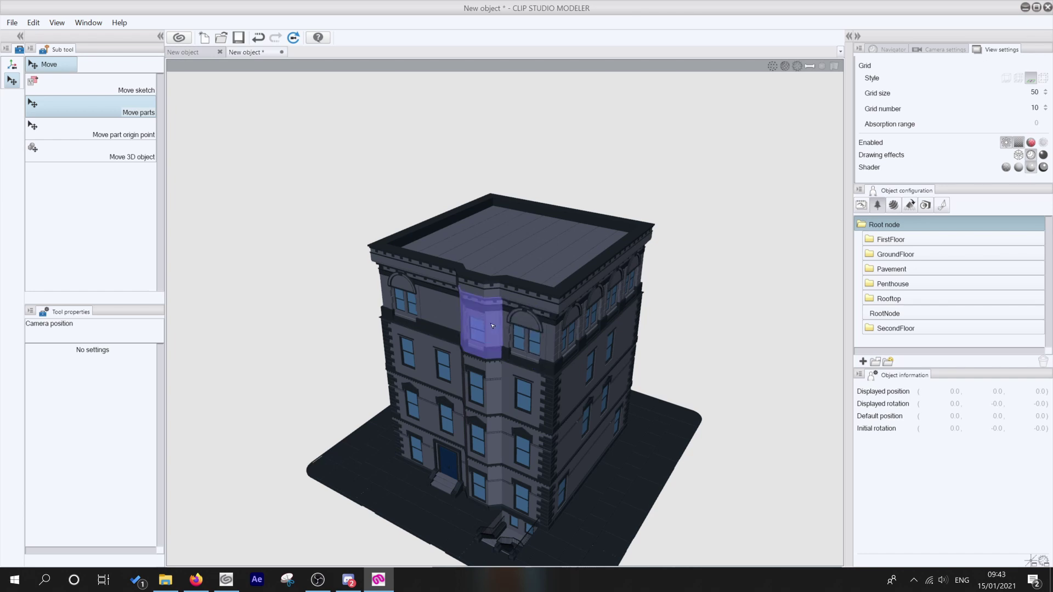
pyautogui.click(509, 328)
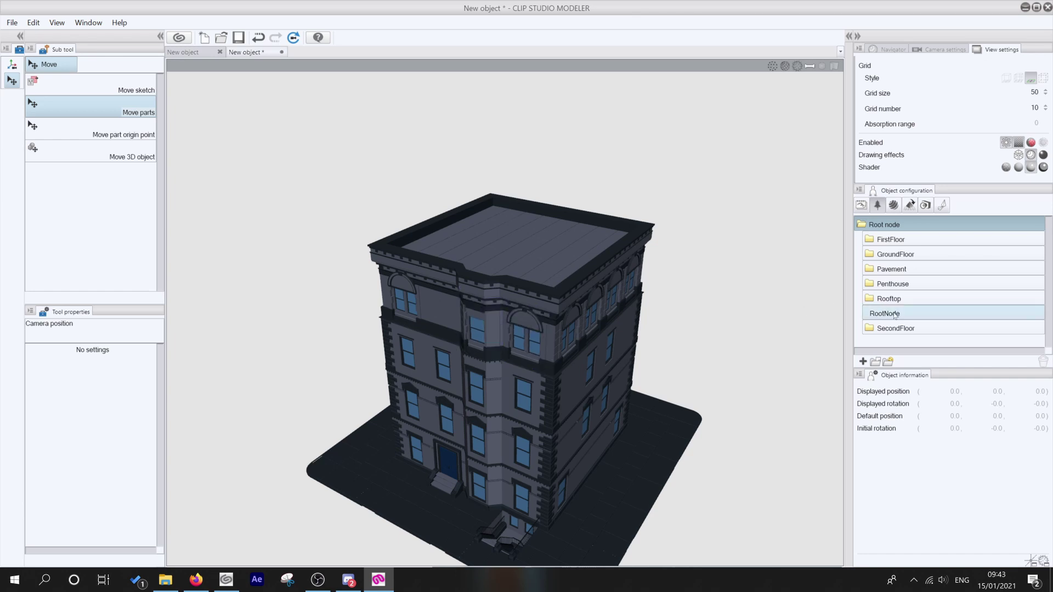
pyautogui.click(1044, 363)
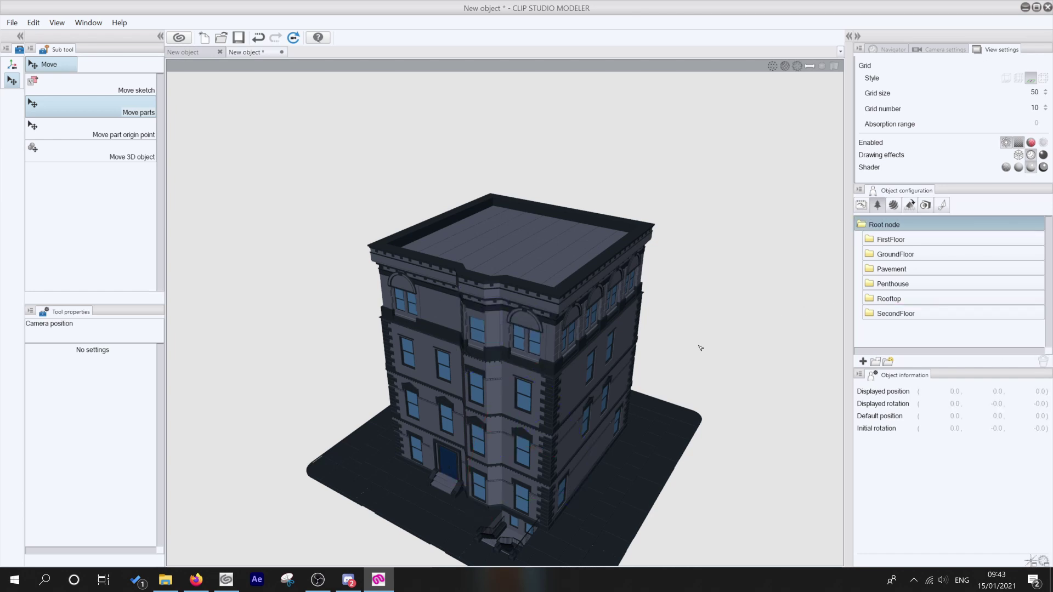
# - Re-centre the building in view and capture a new default camera-angle thumbnail
pyautogui.click(12, 64)
pyautogui.moveTo(219, 206); pyautogui.dragTo(266, 219)
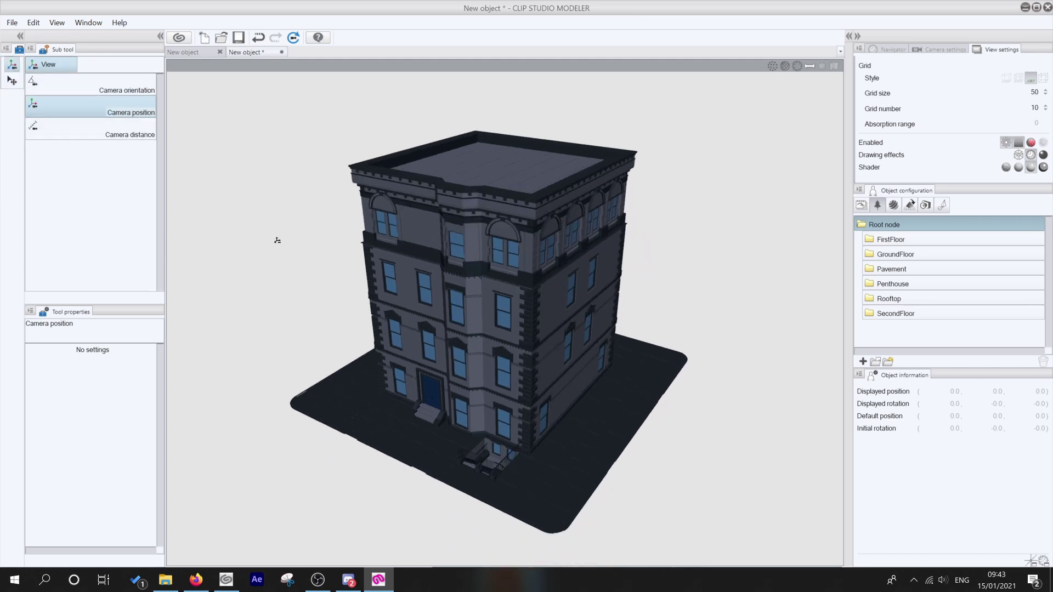
pyautogui.click(925, 205)
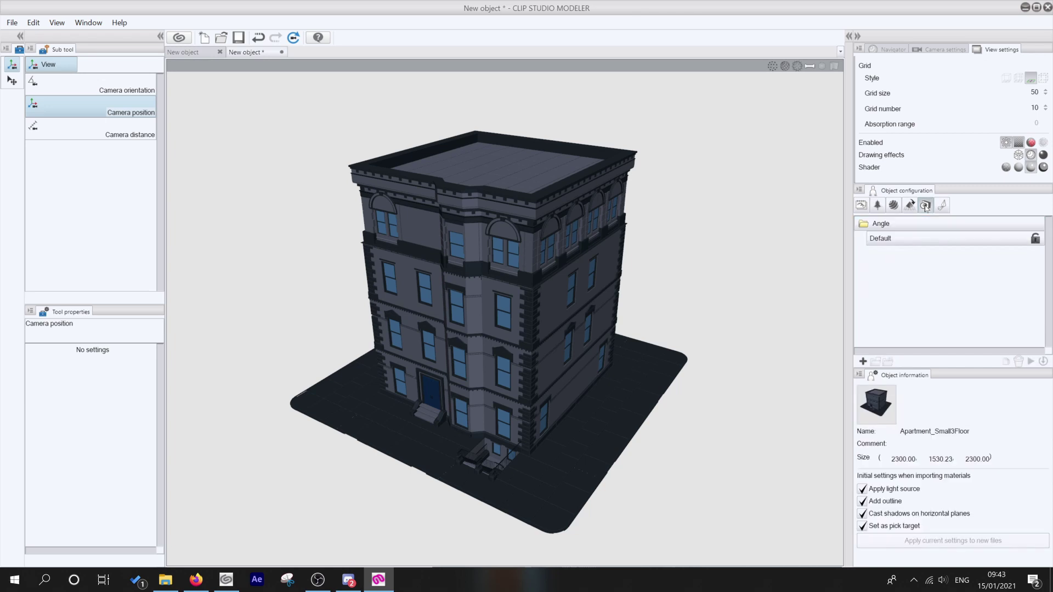
pyautogui.doubleClick(917, 243)
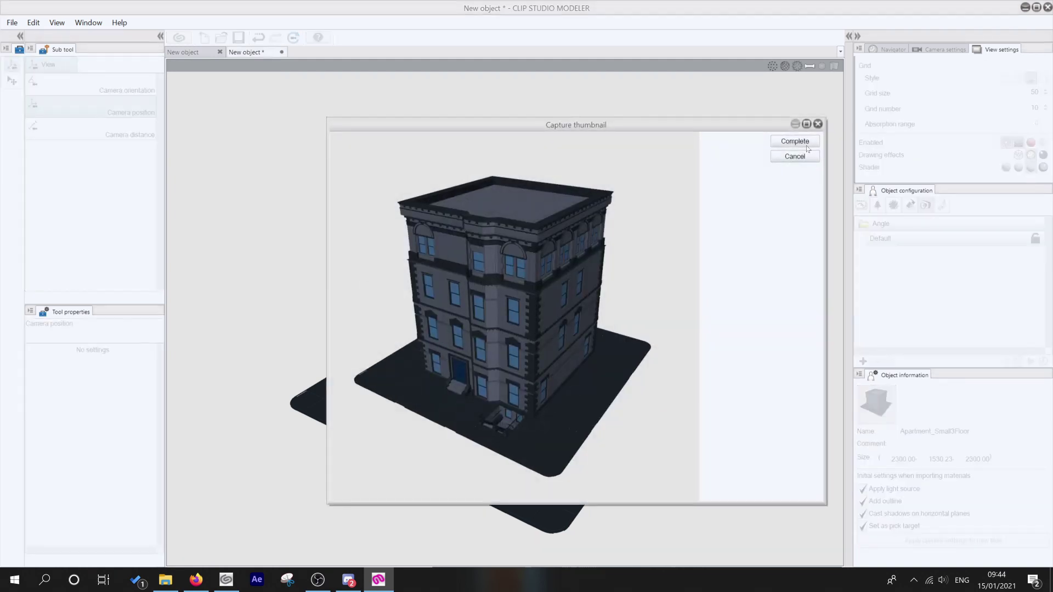
pyautogui.click(805, 144)
# - Save the Default object layout and recapture the object's thumbnail image
pyautogui.click(910, 205)
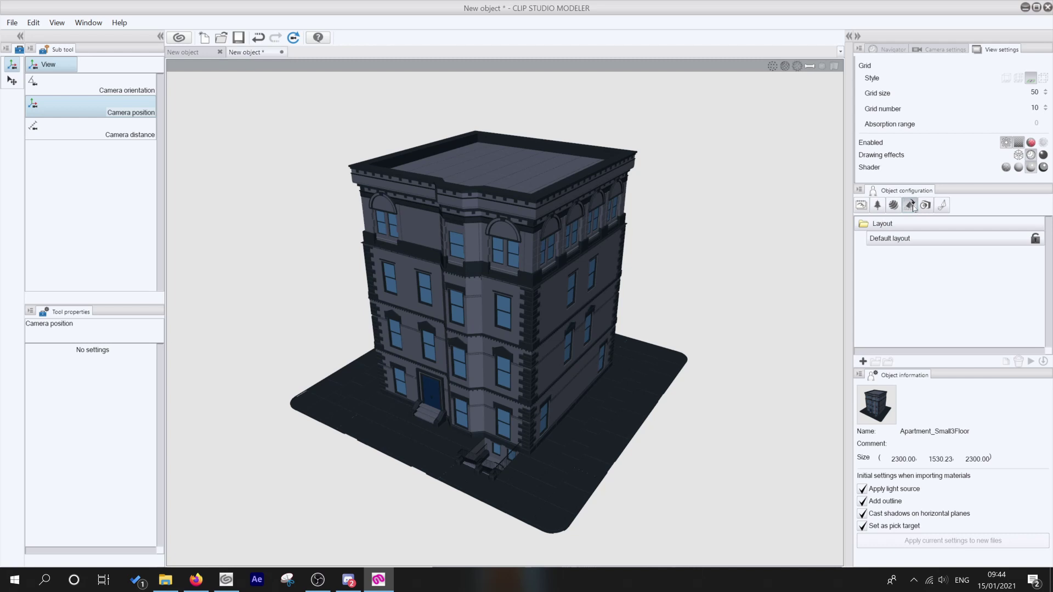
pyautogui.click(897, 241)
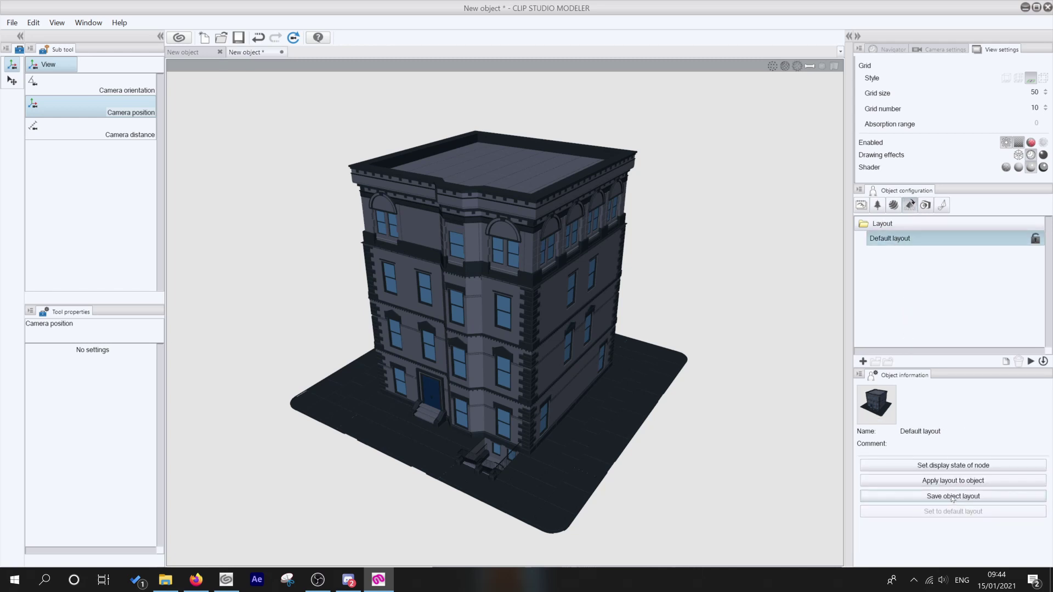
pyautogui.click(953, 496)
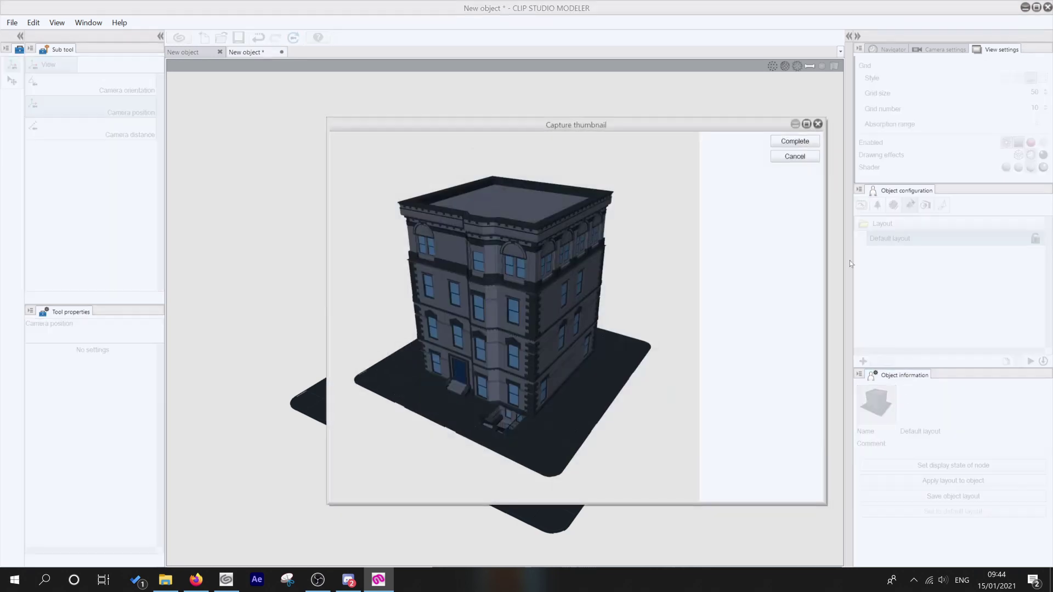
pyautogui.click(795, 141)
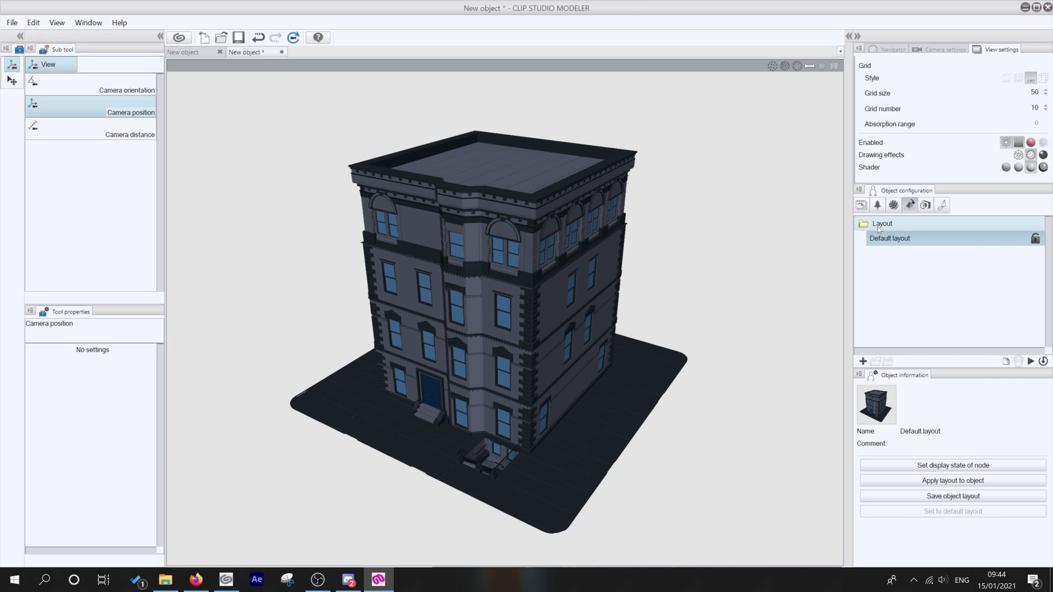
pyautogui.click(861, 204)
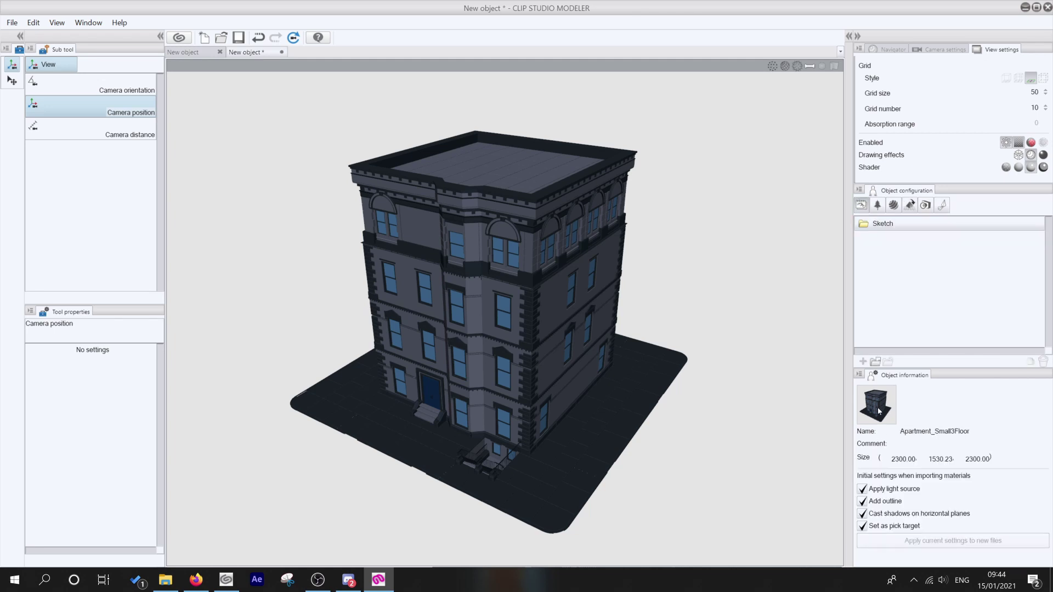
pyautogui.click(878, 410)
pyautogui.click(796, 143)
# - Merge the duplicate DarkGrey materials in the Default material folder
pyautogui.click(894, 205)
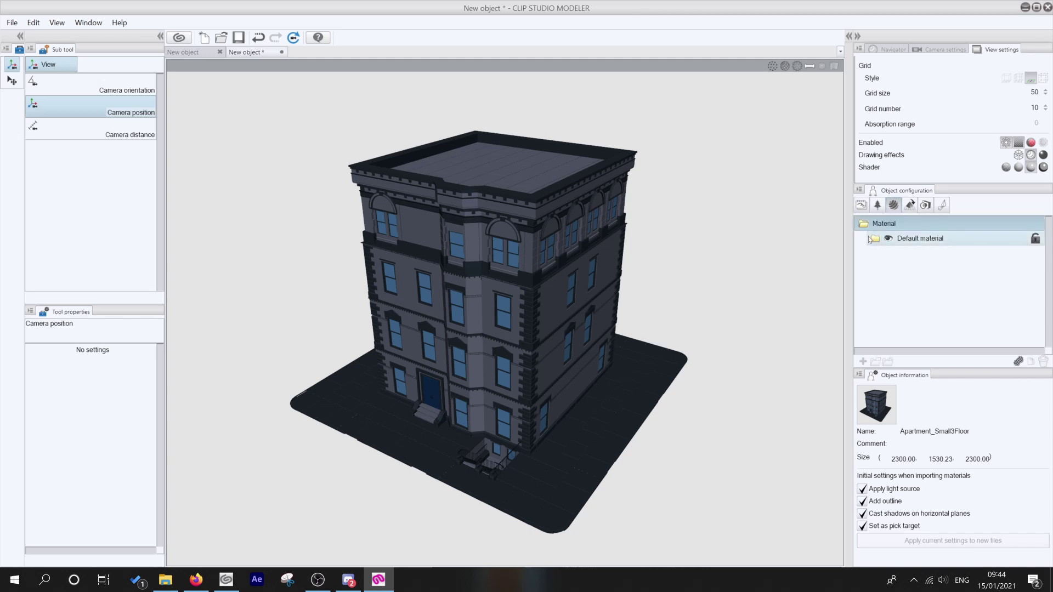
pyautogui.click(870, 239)
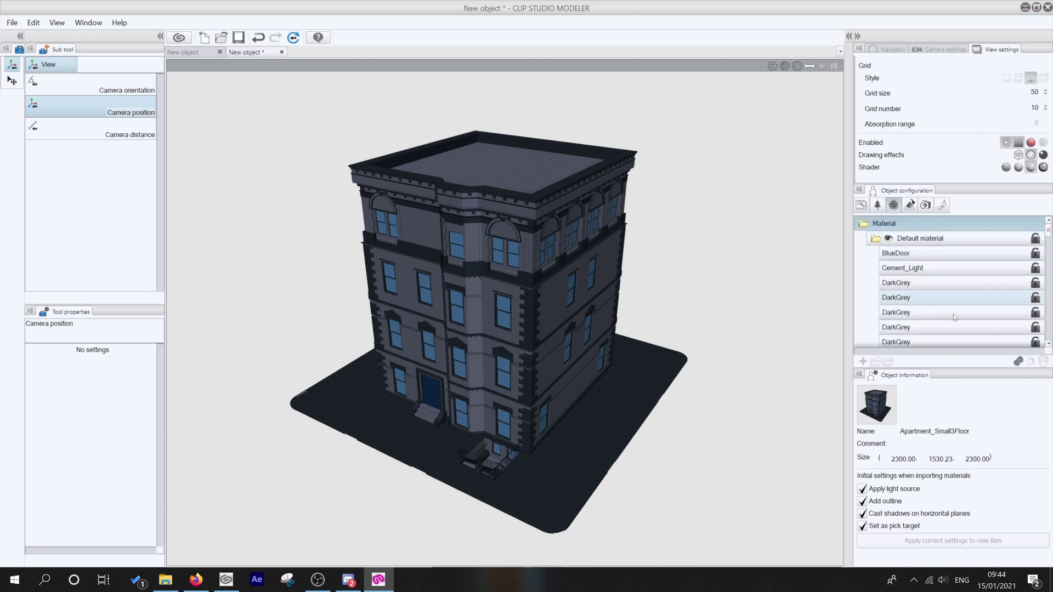
pyautogui.click(1019, 361)
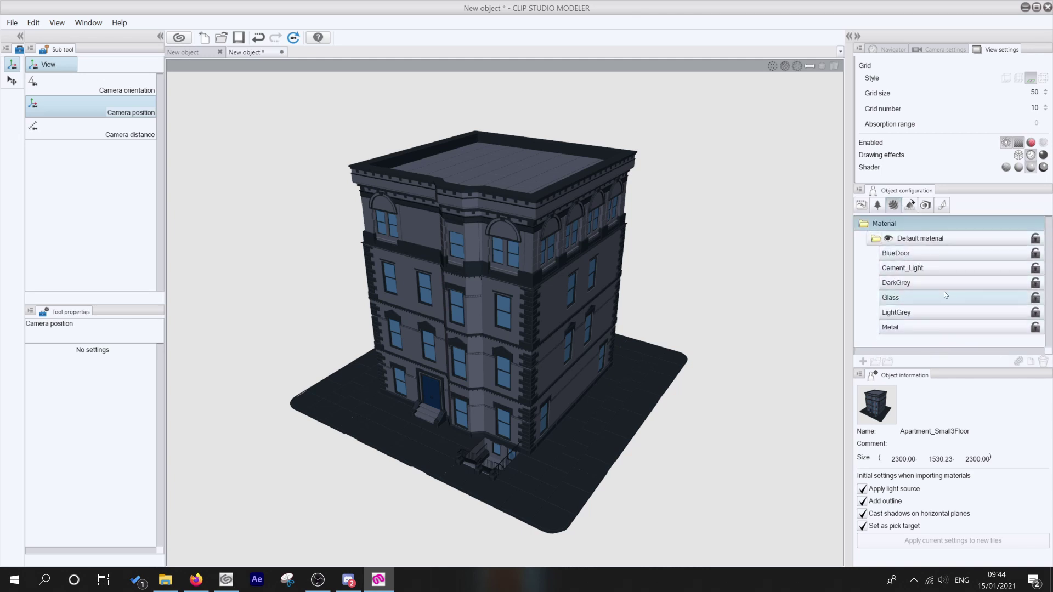
pyautogui.click(879, 240)
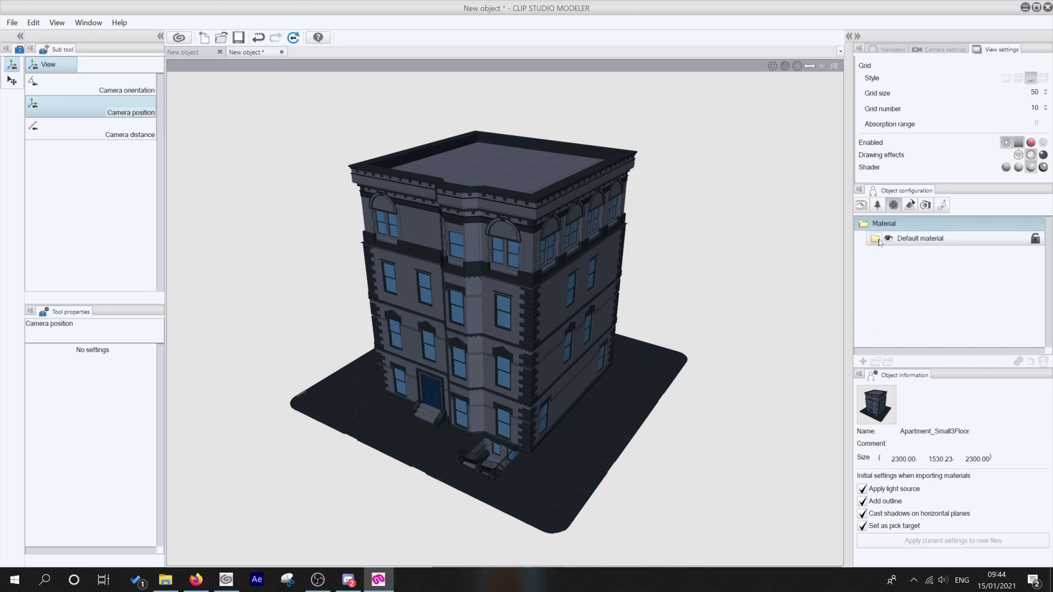
pyautogui.click(877, 205)
pyautogui.click(849, 36)
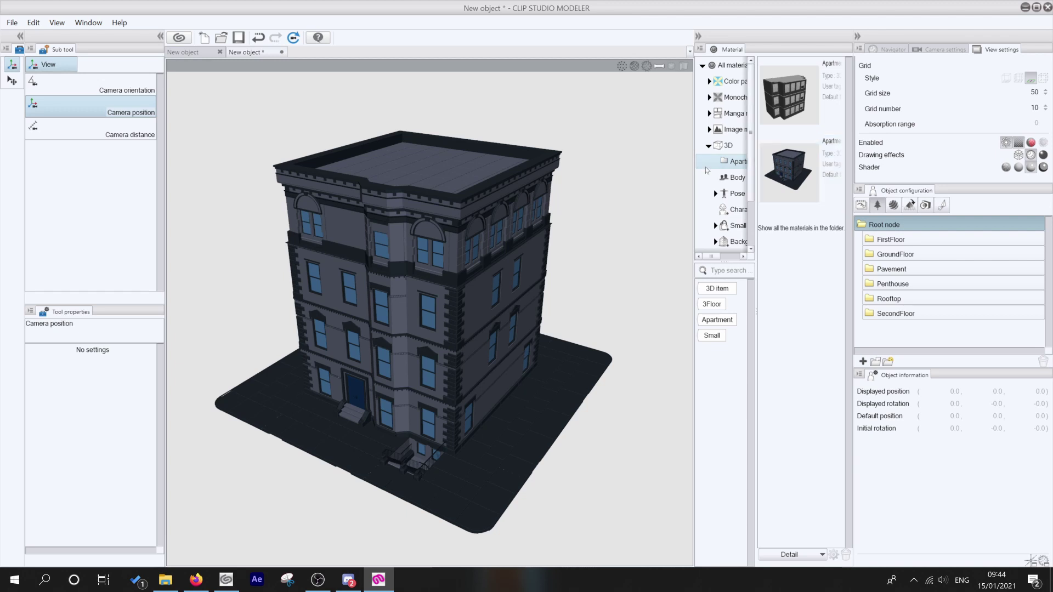
# - Register the building as a new material named Apartment_Small4Floor_Bay
pyautogui.moveTo(694, 169); pyautogui.dragTo(636, 169)
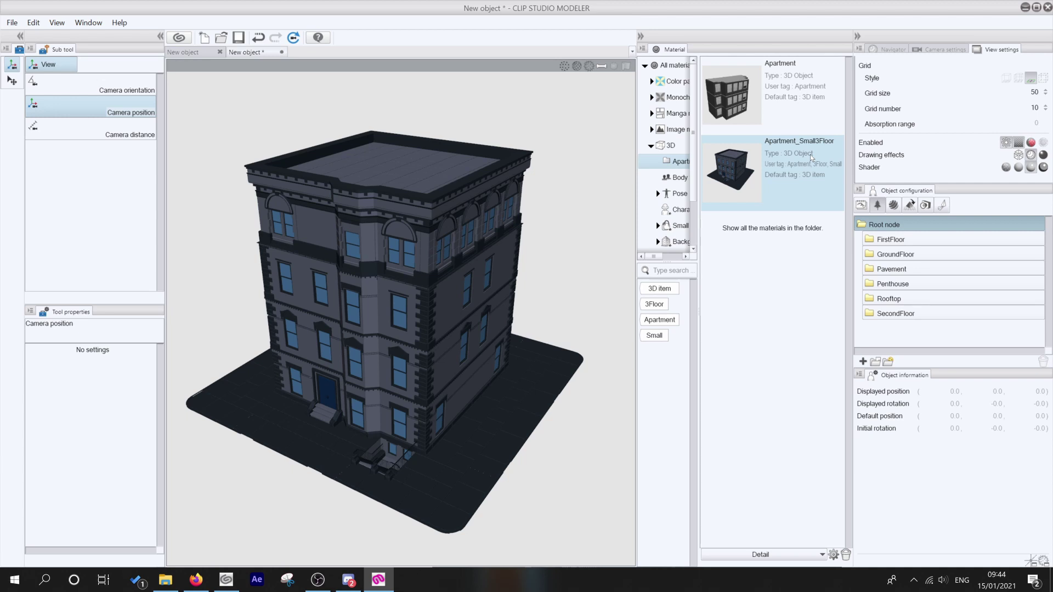
pyautogui.click(17, 25)
pyautogui.click(69, 112)
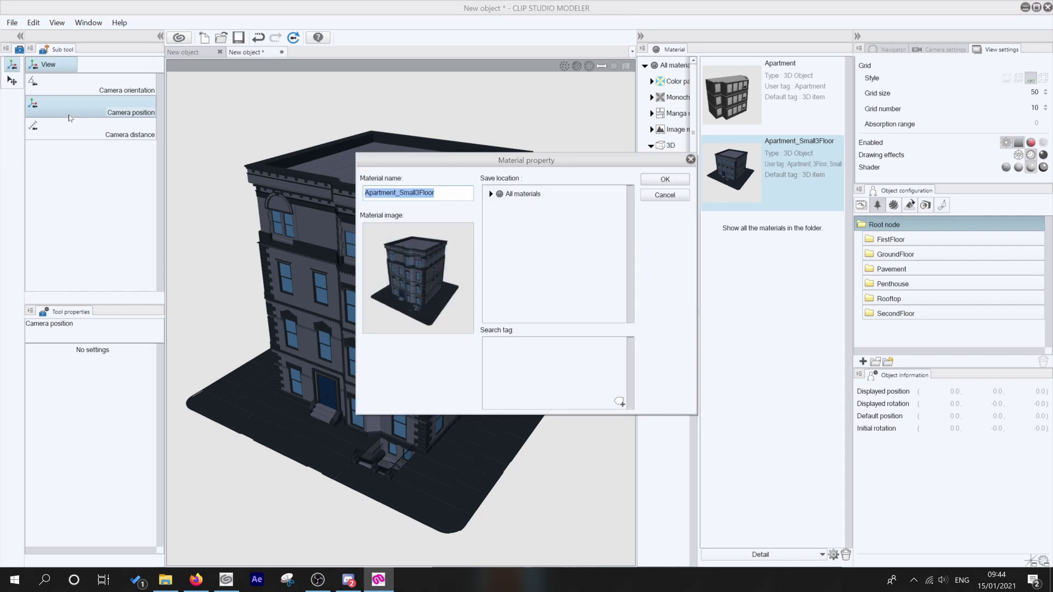
pyautogui.press('End')
pyautogui.hotkey('shift', 'Left')
pyautogui.hotkey('shift', 'Left')
pyautogui.hotkey('shift', 'Left')
pyautogui.hotkey('shift', 'Left')
pyautogui.hotkey('shift', 'Left')
pyautogui.hotkey('shift', 'Left')
pyautogui.hotkey('shift', 'Left')
pyautogui.hotkey('shift', 'Left')
pyautogui.hotkey('shift', 'Left')
pyautogui.hotkey('shift', 'Left')
pyautogui.hotkey('shift', 'Left')
pyautogui.press('End')
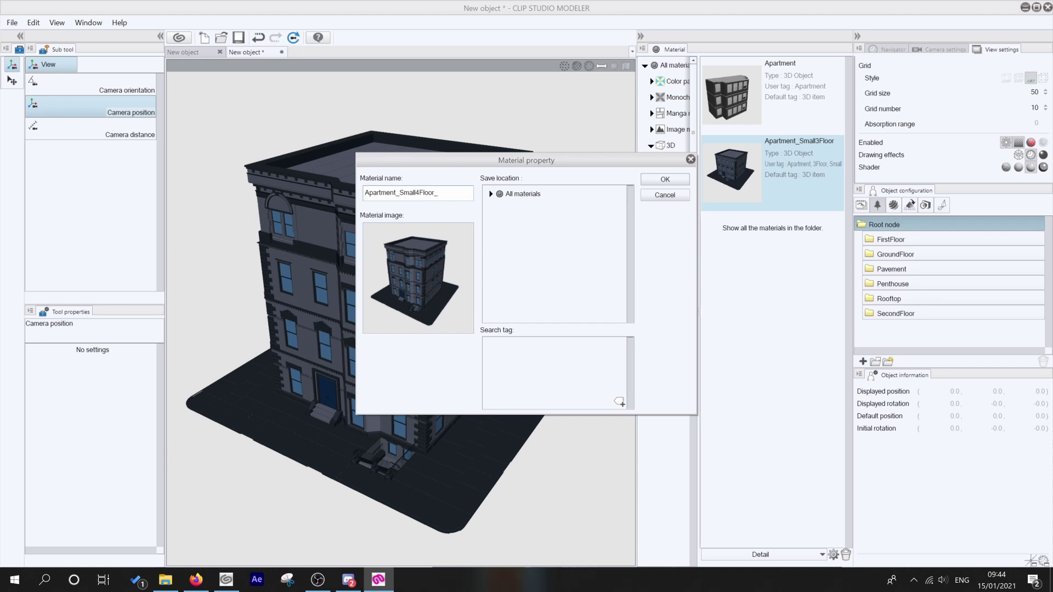
pyautogui.write('_Bay')
# - Save it to the 3D > Apartment folder with tag Apartment and select the new material
pyautogui.click(491, 194)
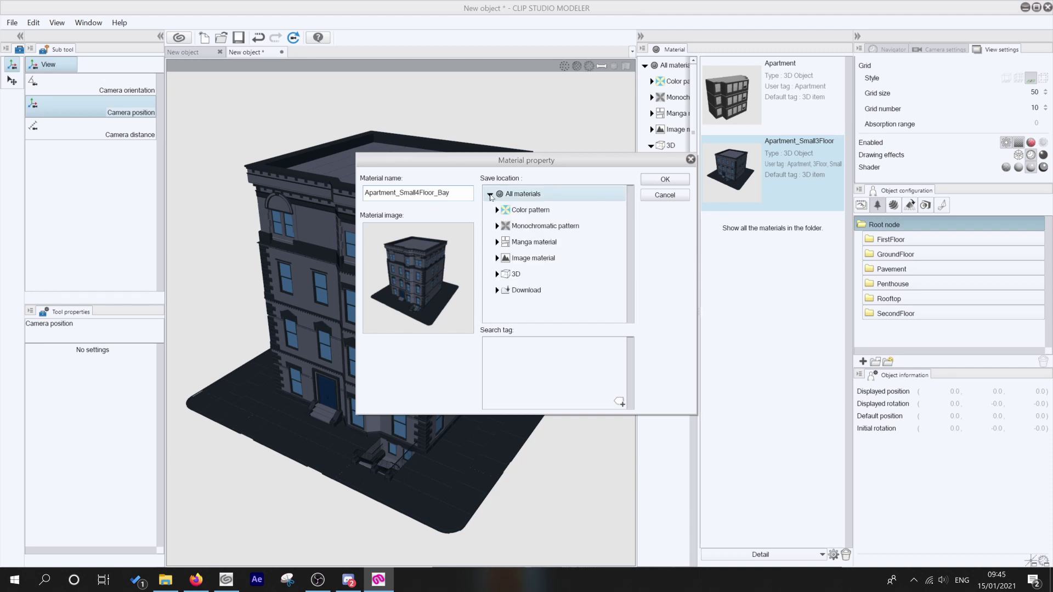
pyautogui.doubleClick(505, 274)
pyautogui.click(533, 290)
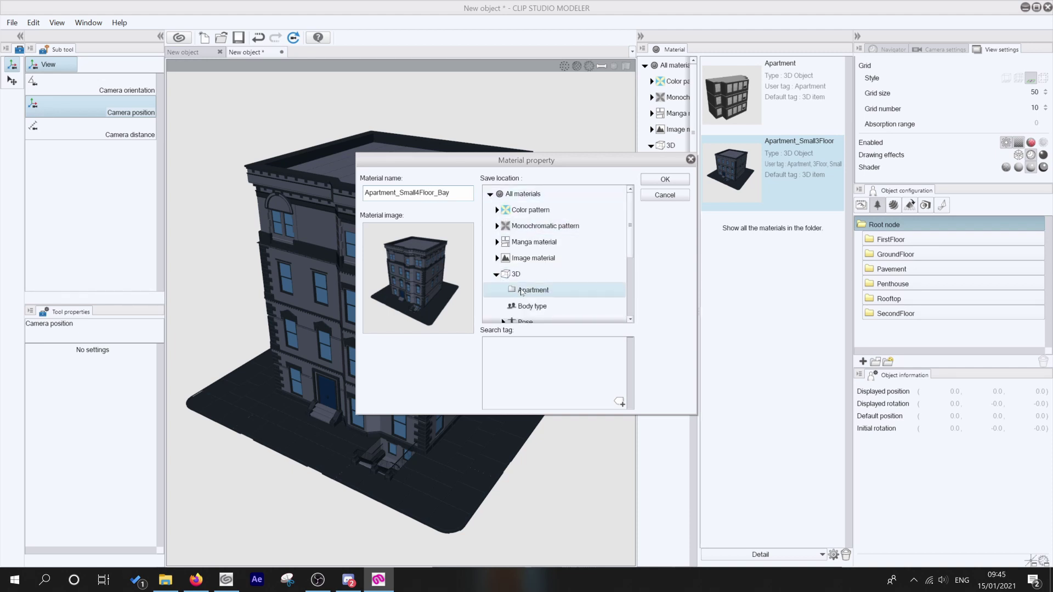
pyautogui.click(620, 404)
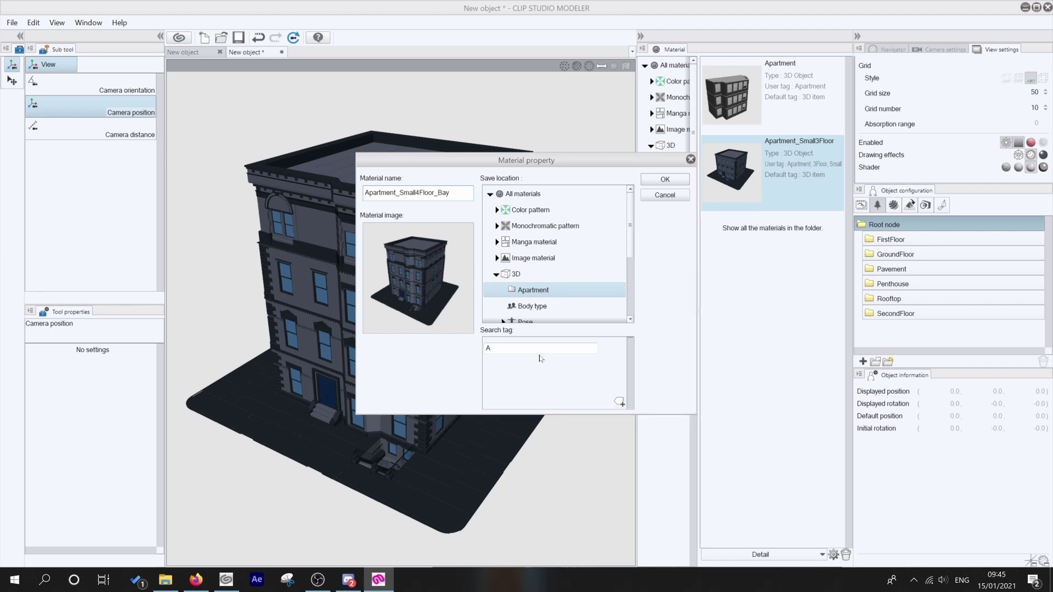
pyautogui.write('Apartment')
pyautogui.press('Return')
pyautogui.click(665, 180)
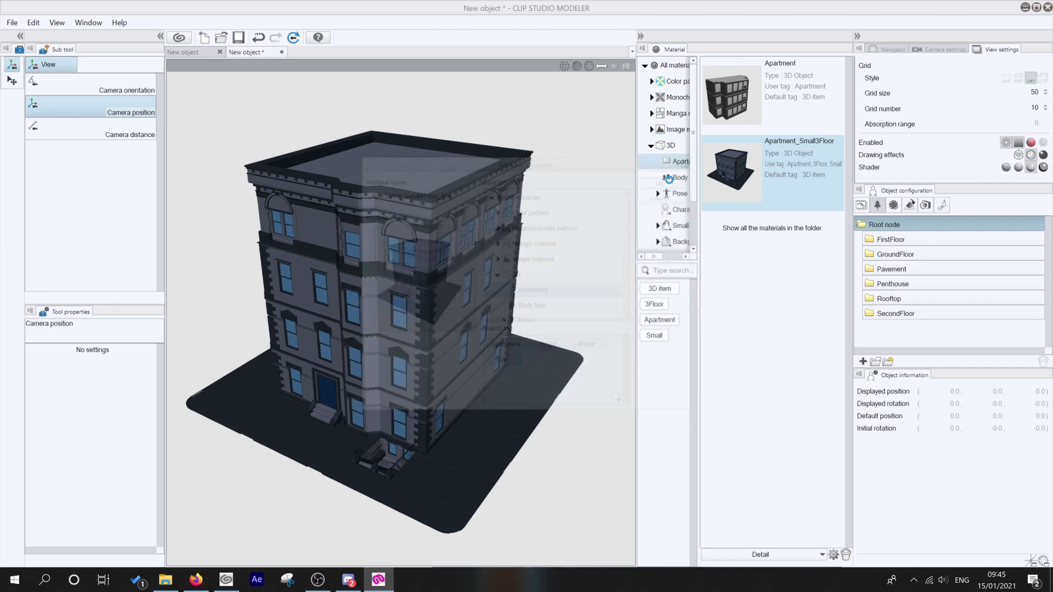
pyautogui.click(736, 109)
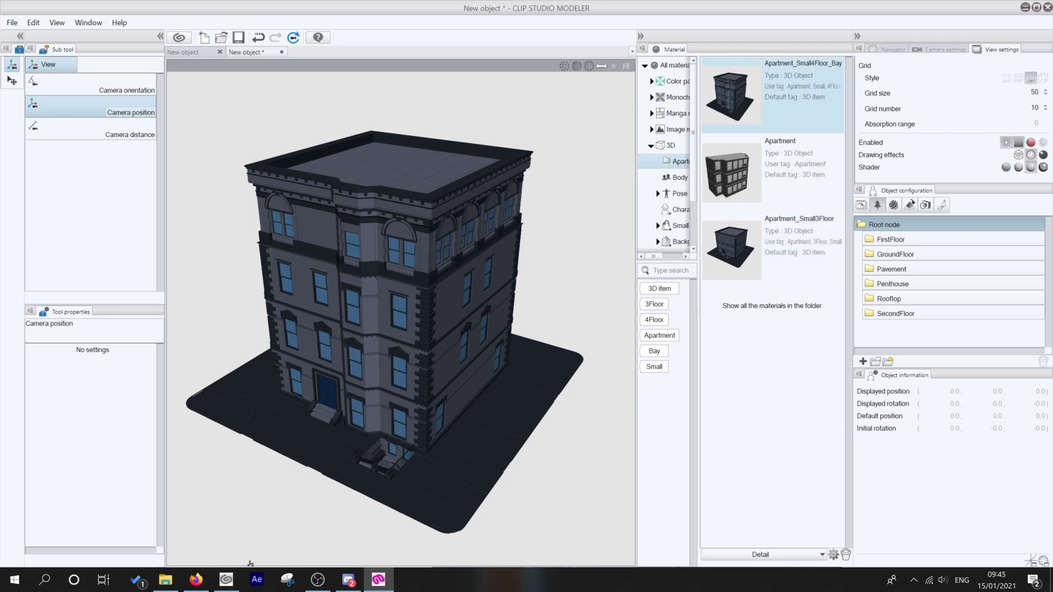
pyautogui.click(226, 580)
# - Drop Apartment_Small4Floor_Bay onto the canvas at X 2500, Y 0, Z 0, then rotate the camera toward the roofs
pyautogui.click(86, 57)
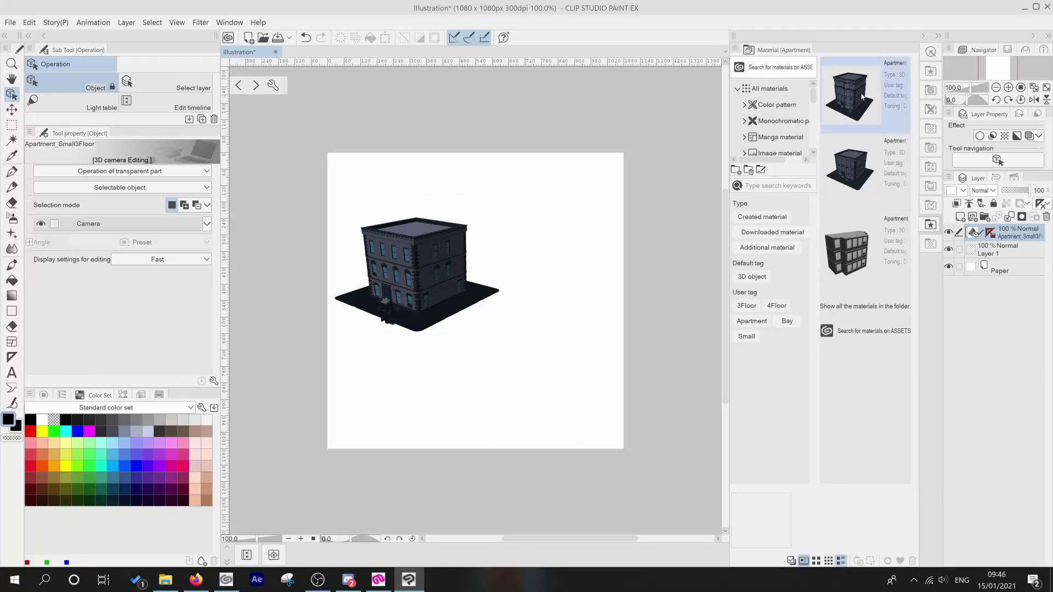
pyautogui.moveTo(867, 92); pyautogui.dragTo(460, 303)
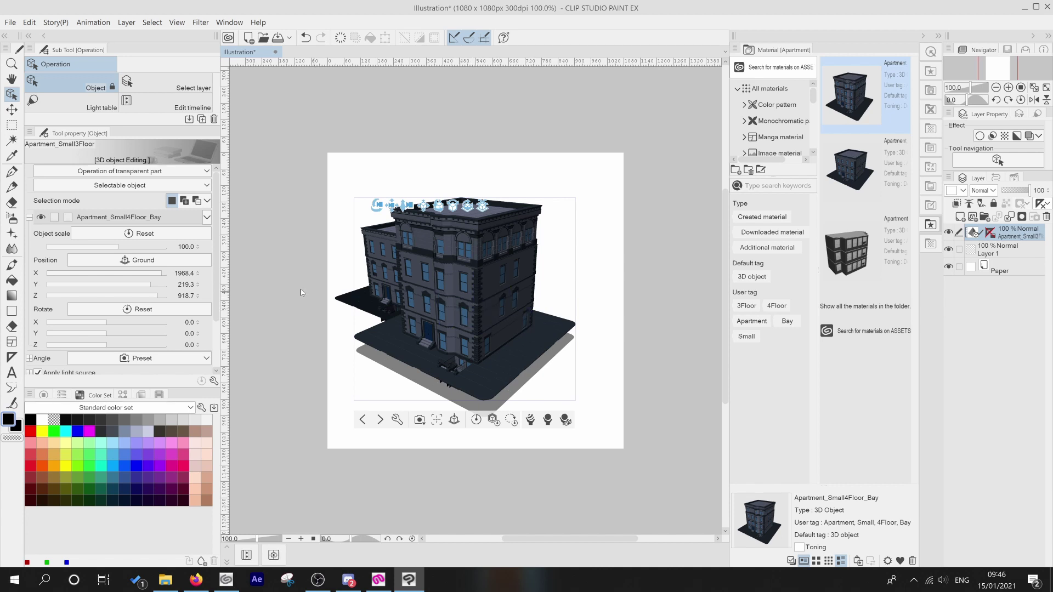
pyautogui.click(184, 285)
pyautogui.write('0')
pyautogui.press('Return')
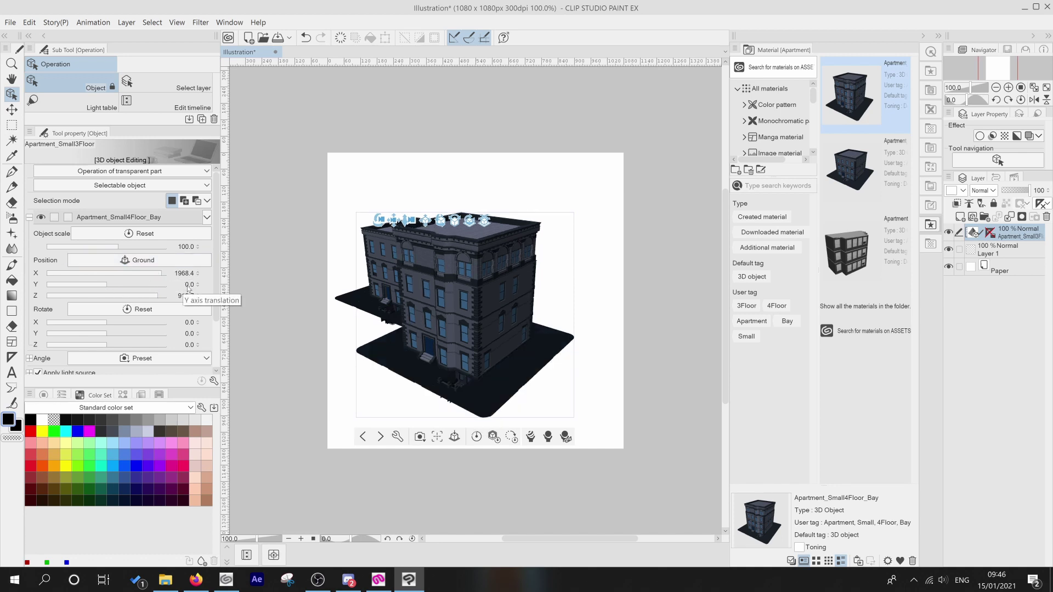
pyautogui.click(184, 273)
pyautogui.write('2500')
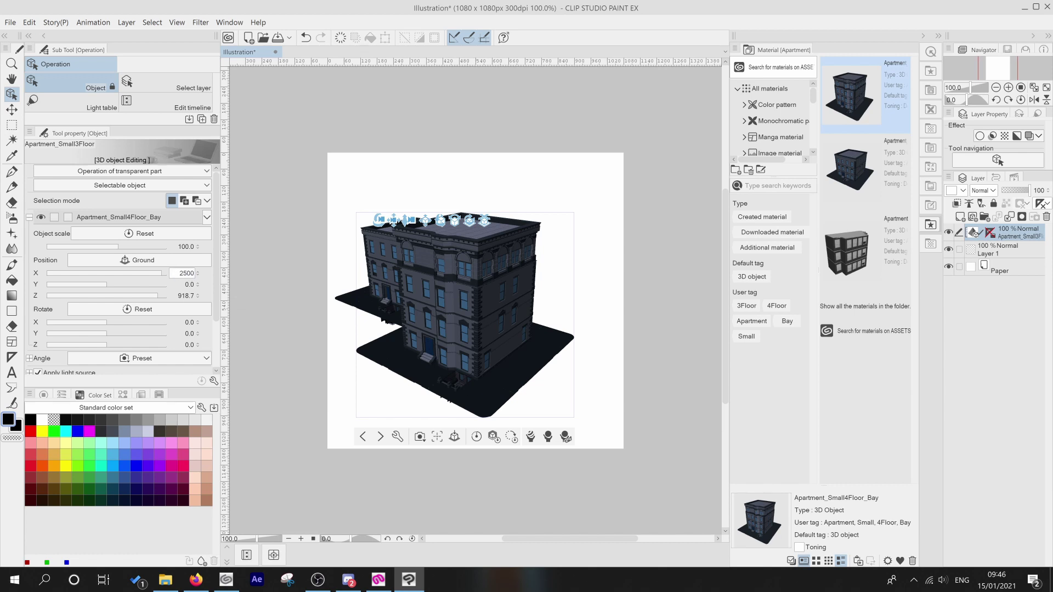
pyautogui.press('Return')
pyautogui.click(187, 296)
pyautogui.write('0')
pyautogui.press('Return')
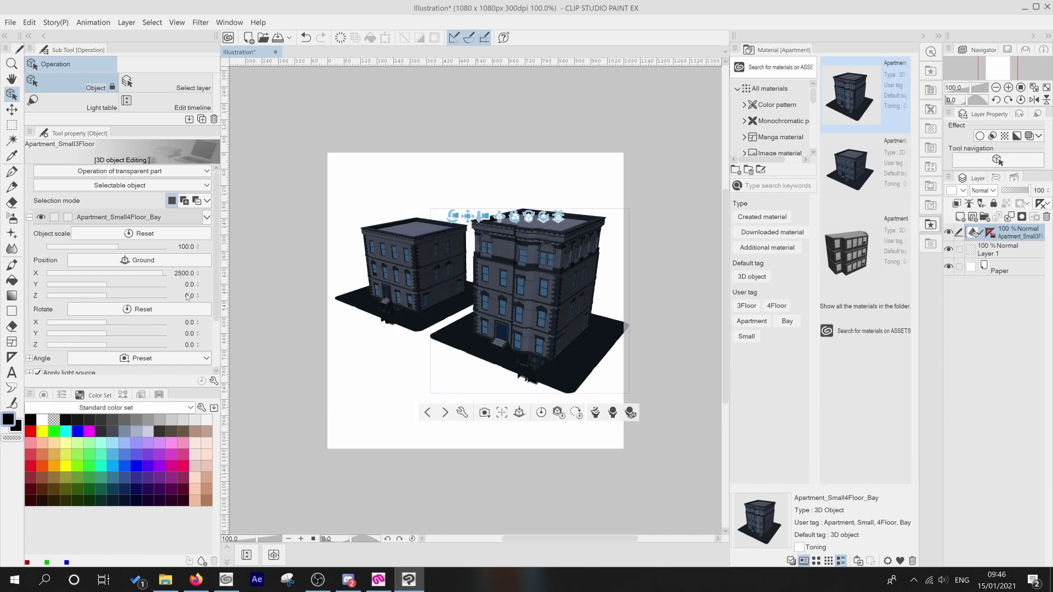
pyautogui.moveTo(453, 215); pyautogui.dragTo(483, 213)
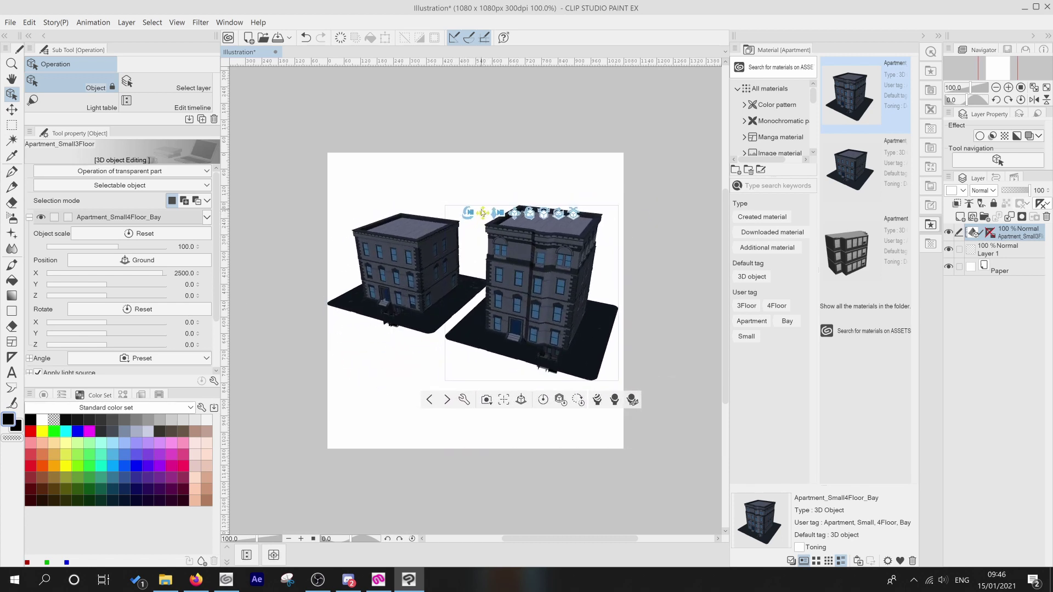